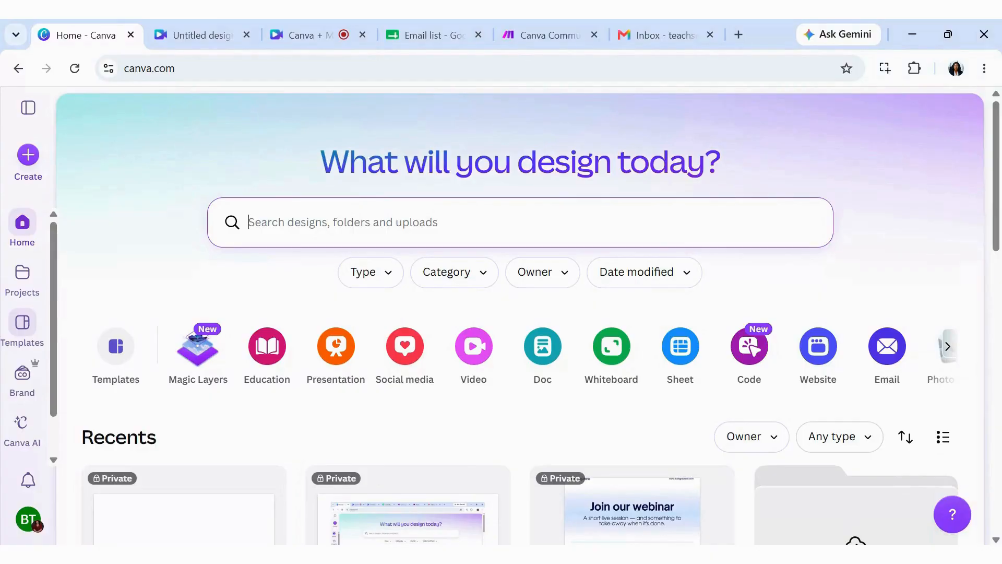
# Step: Browse the email templates and search them for "webinar invitation"
pyautogui.click(26, 325)
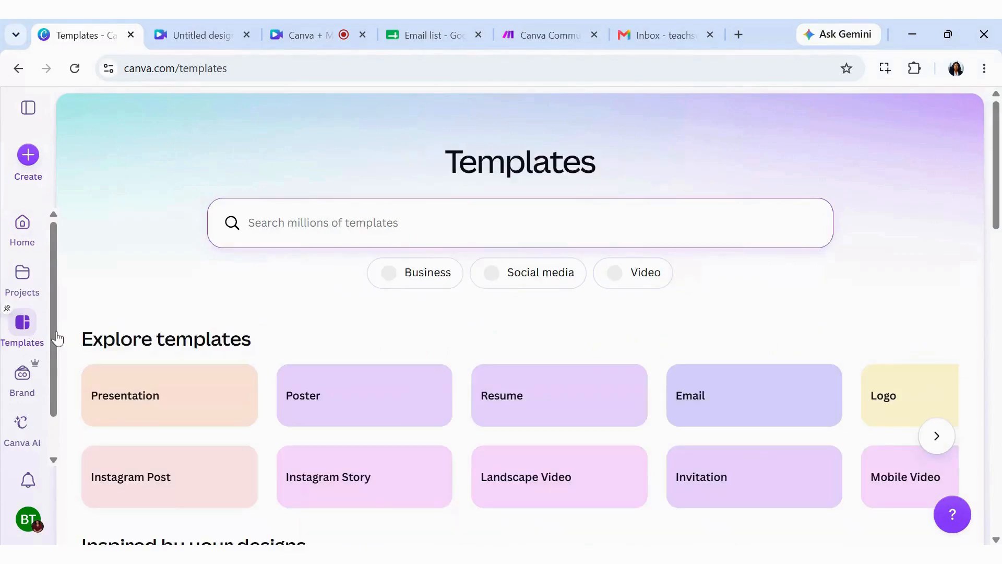
pyautogui.click(702, 411)
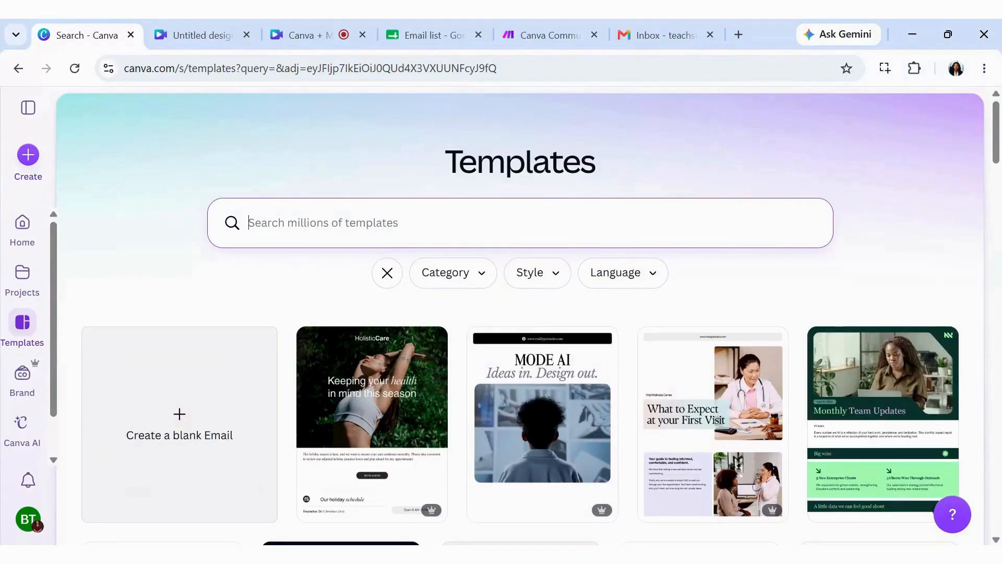
pyautogui.write('i')
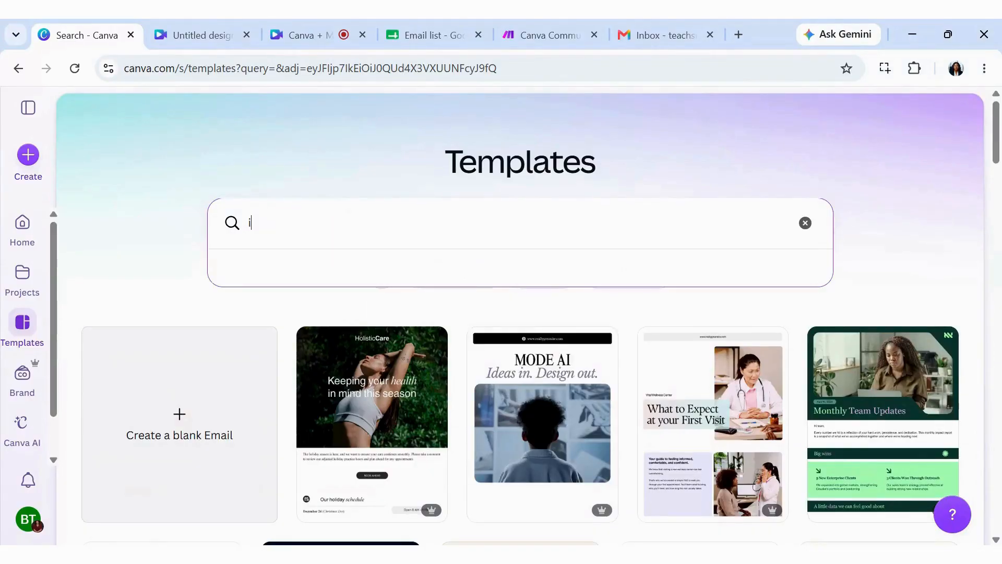
pyautogui.write('nvitation')
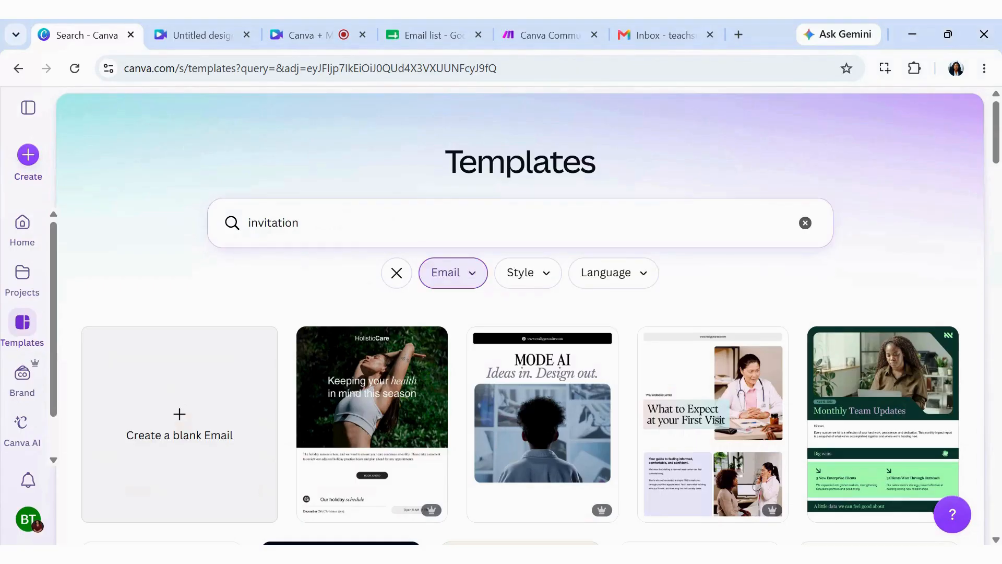
pyautogui.moveTo(303, 222); pyautogui.dragTo(248, 223)
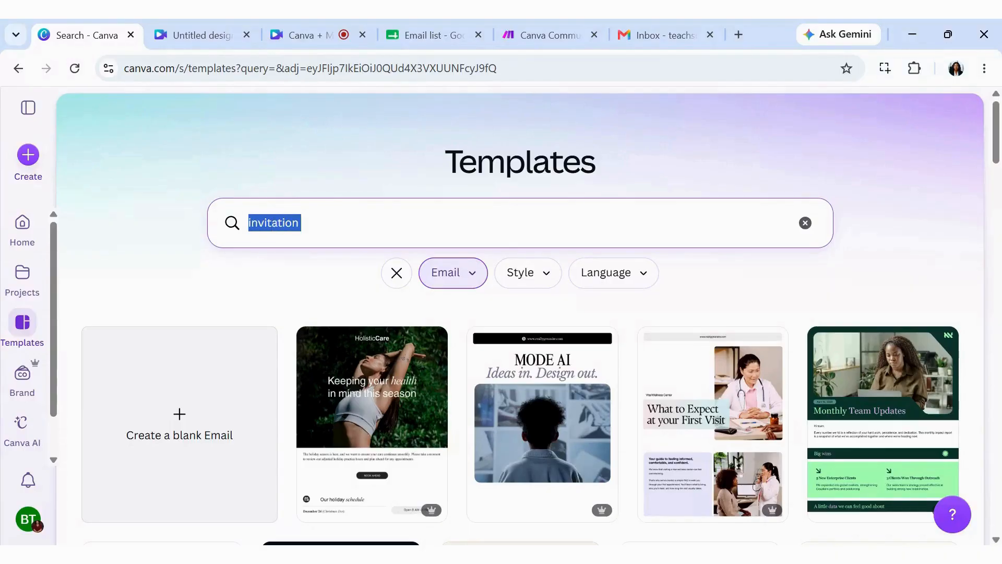
pyautogui.write('webinar')
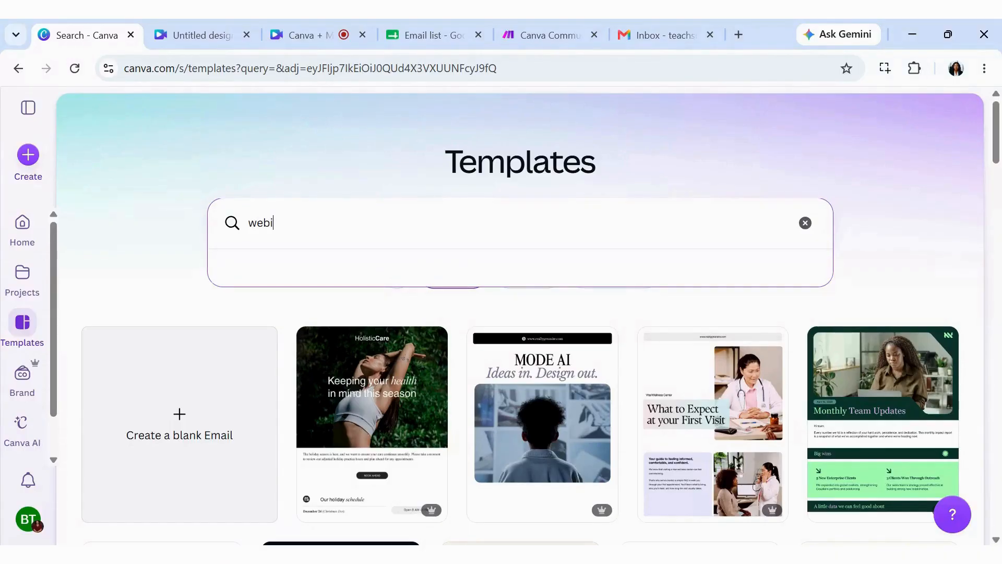
pyautogui.write(' invitation')
pyautogui.press('Return')
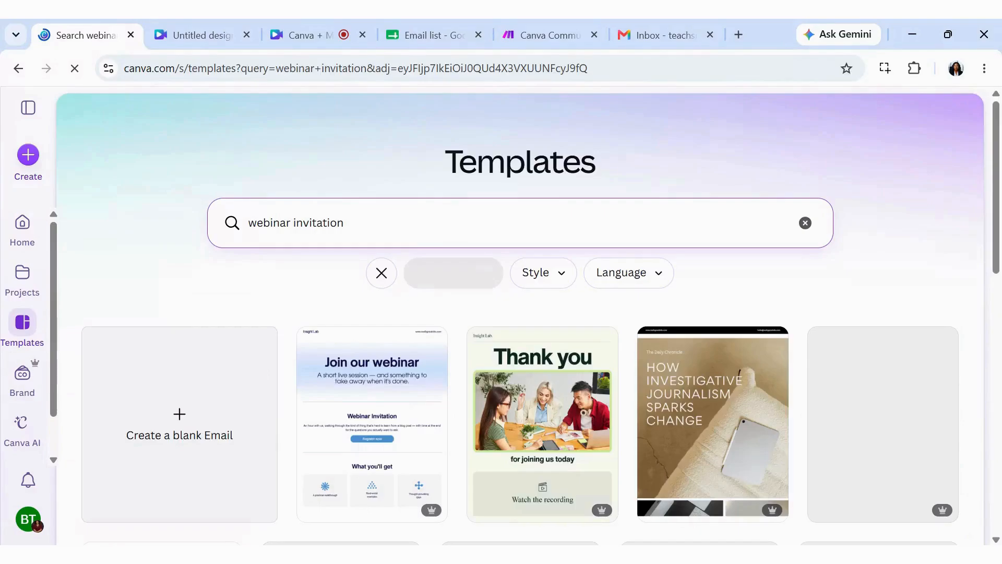
# Step: Open the "Join our webinar" email template as a new design for editing
pyautogui.scroll(-5, 515, 294)
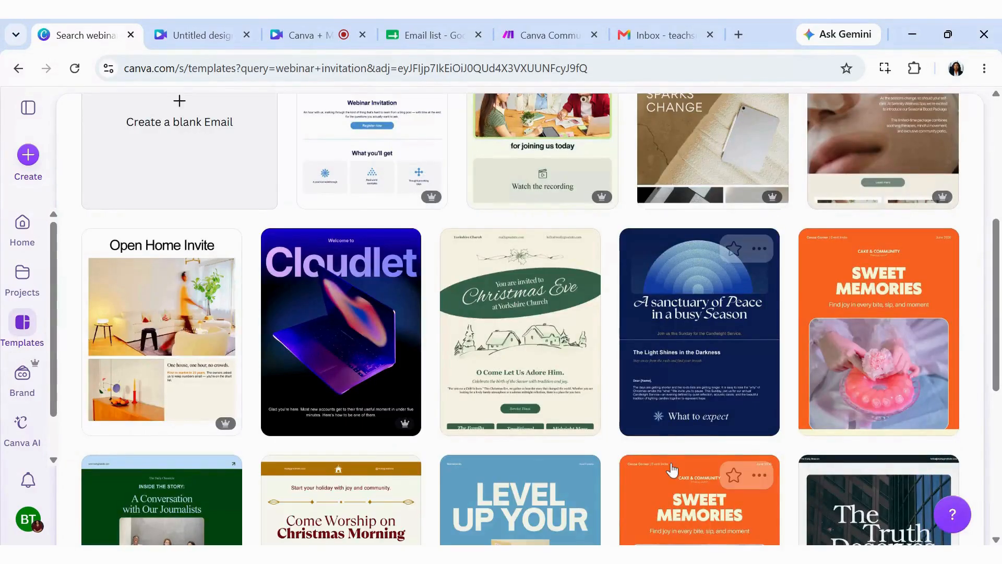
pyautogui.scroll(5, 672, 470)
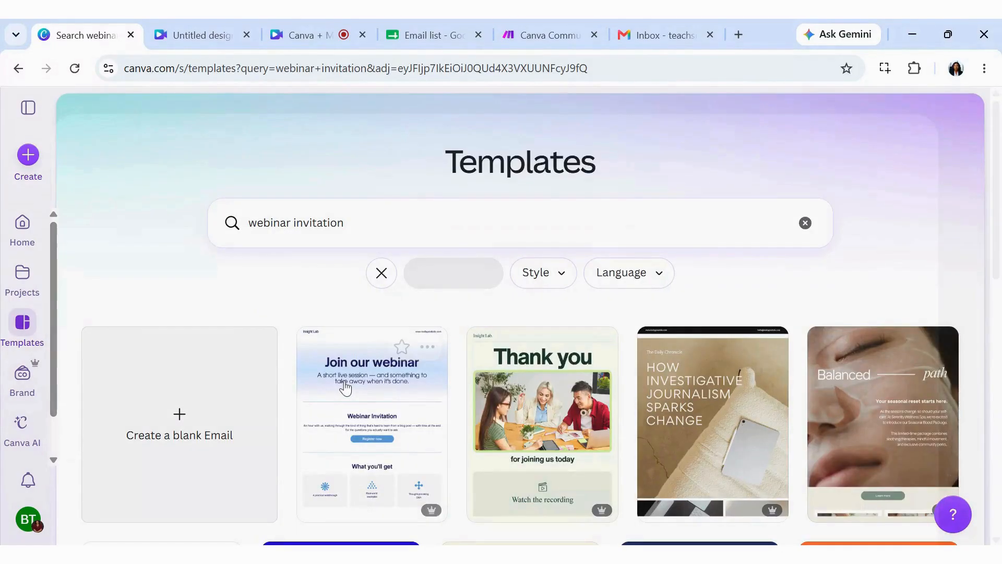
pyautogui.click(345, 386)
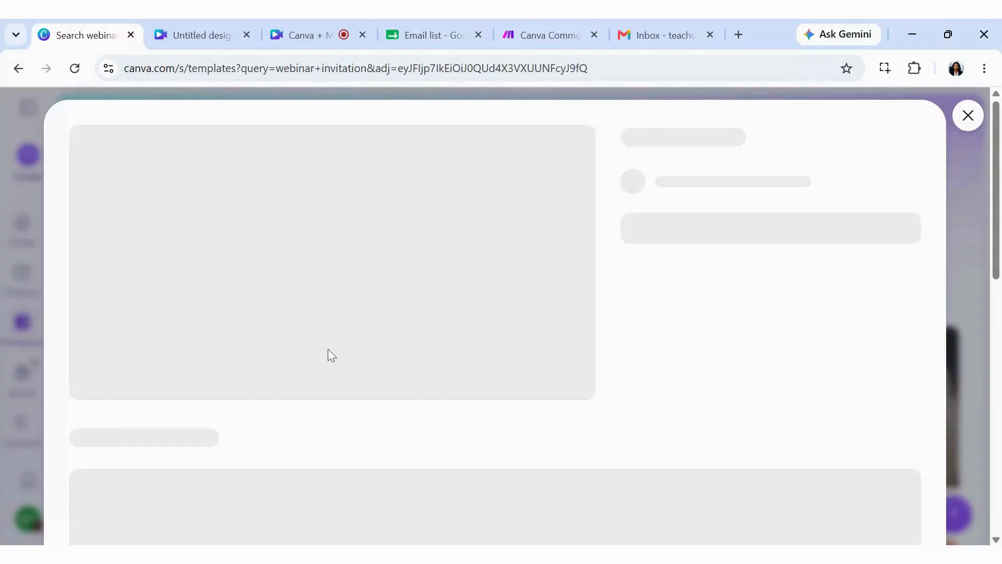
pyautogui.click(690, 357)
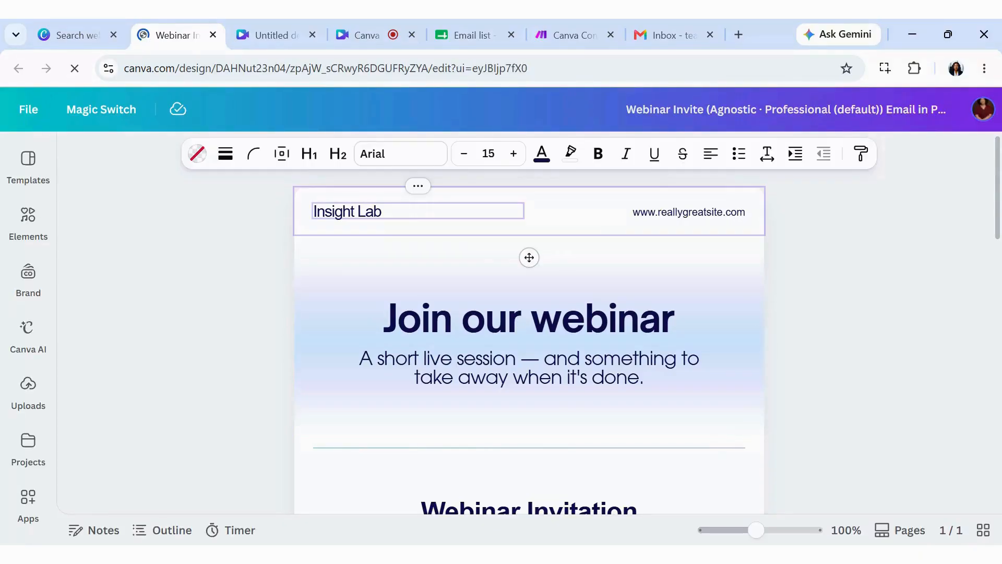
# Step: Replace the "Insight Lab" text in the email header with the sender's full name
pyautogui.press('BackSpace')
pyautogui.press('BackSpace')
pyautogui.press('BackSpace')
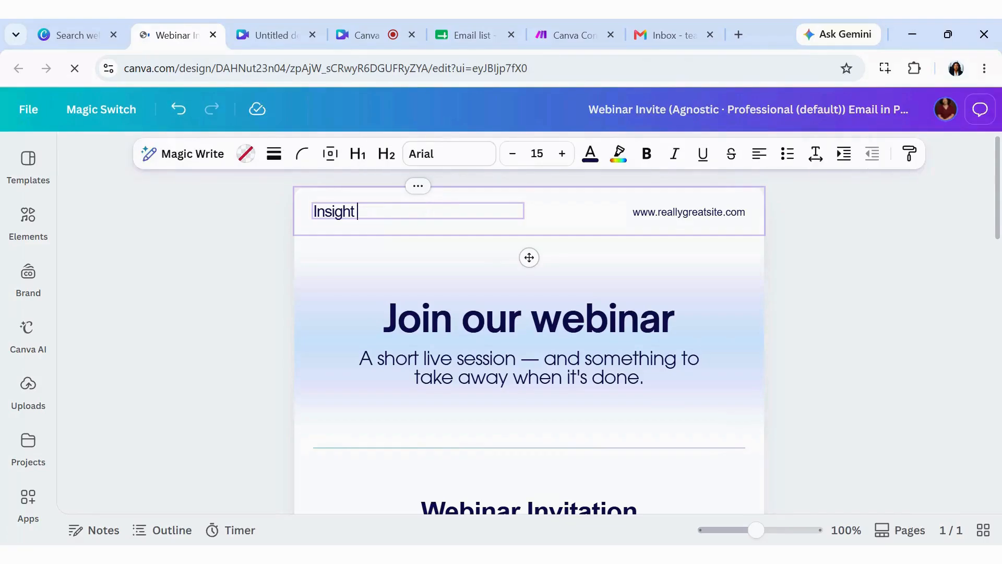
pyautogui.press('BackSpace')
pyautogui.press('BackSpace')
pyautogui.press('BackSpace')
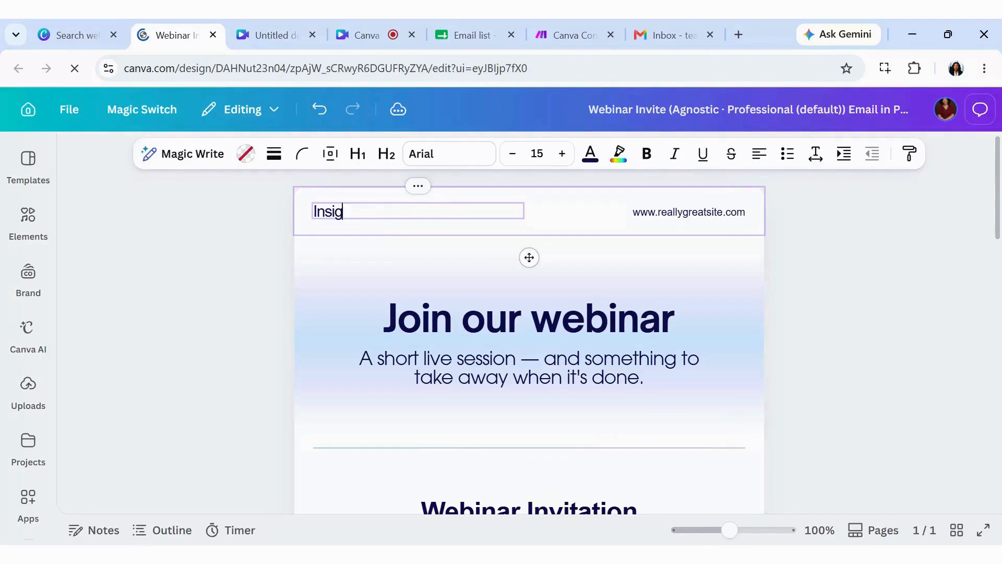
pyautogui.press('BackSpace')
pyautogui.press('BackSpace')
pyautogui.press('BackSpace')
pyautogui.press('BackSpace')
pyautogui.press('BackSpace')
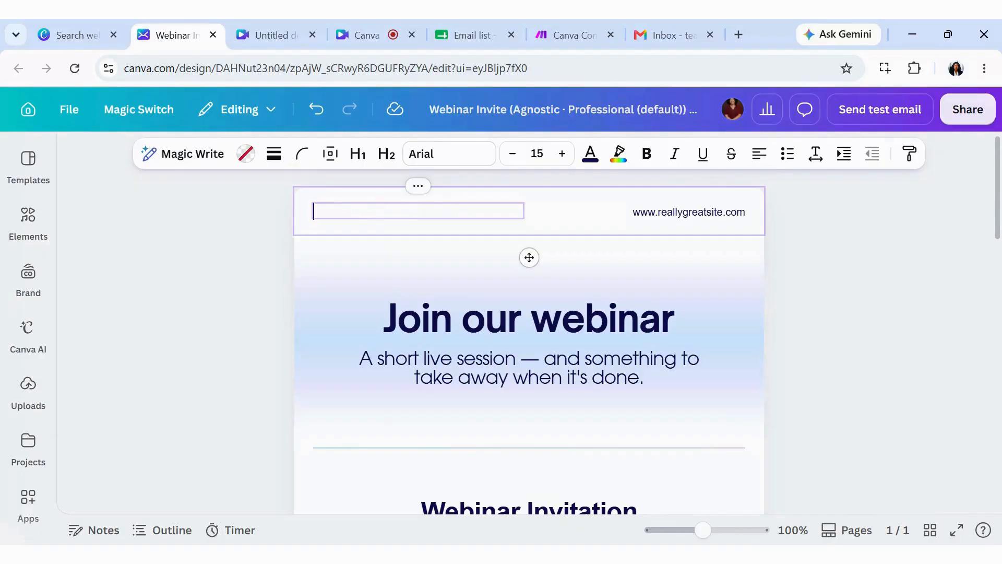
pyautogui.write('Blessing I')
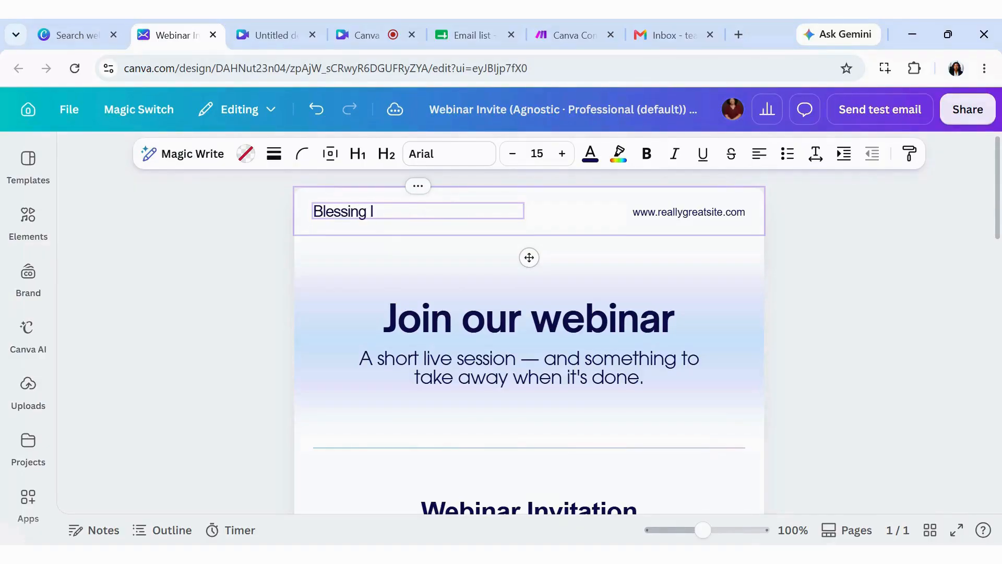
pyautogui.write('roha')
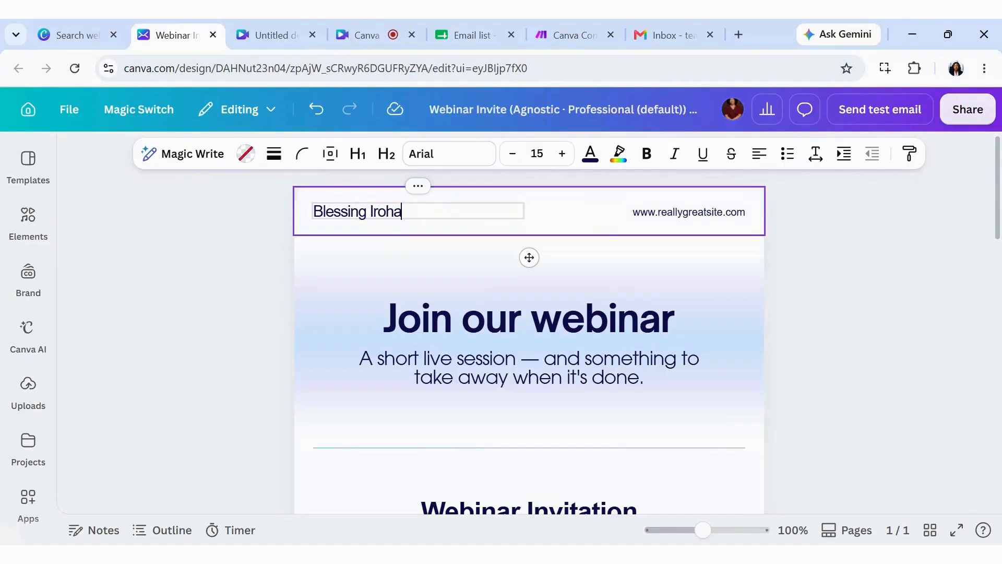
# Step: Replace the placeholder web address in the email header with the sender's own website address
pyautogui.doubleClick(643, 212)
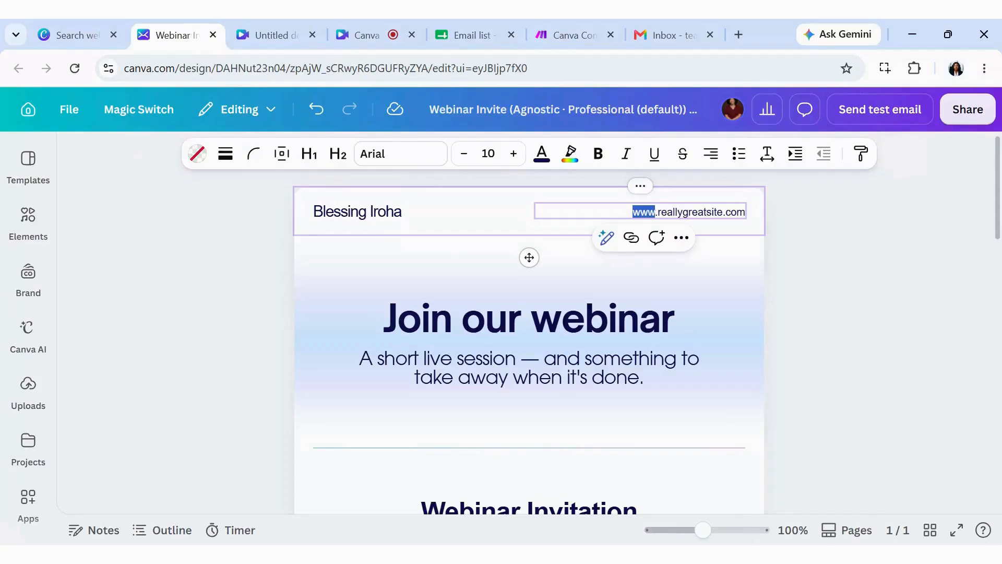
pyautogui.hotkey('ctrl', 'a')
pyautogui.write('www')
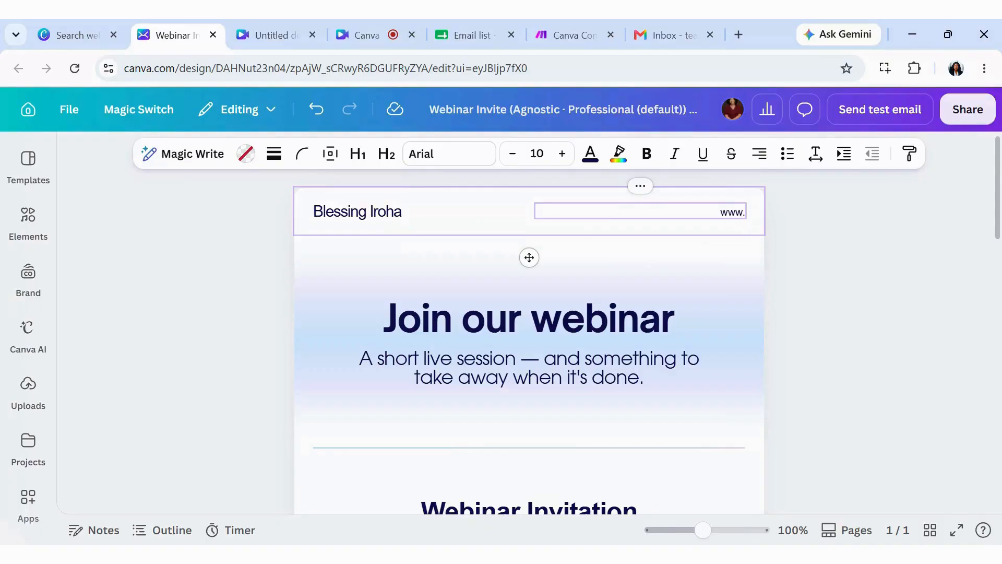
pyautogui.write('.blessingiroha')
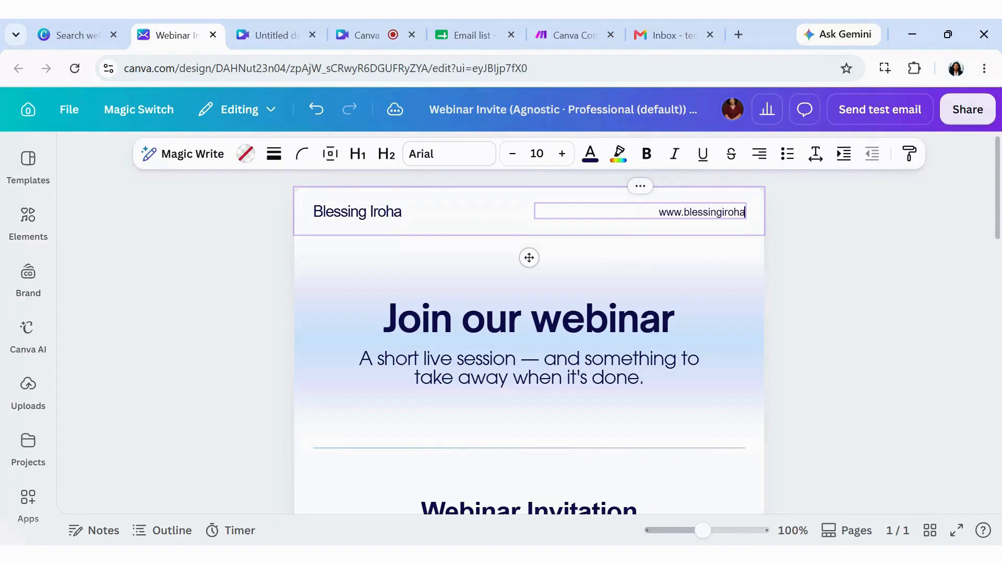
pyautogui.write('.com')
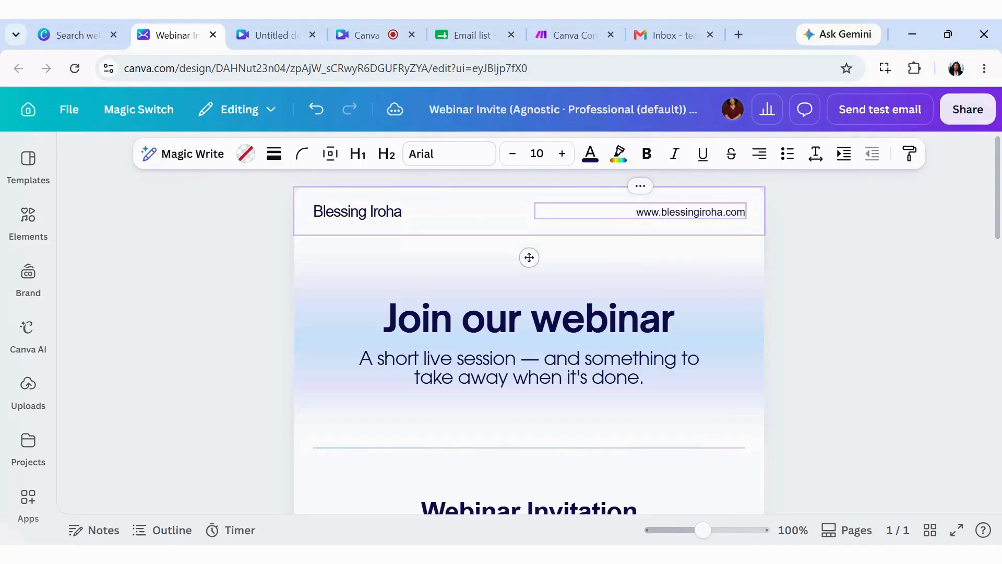
# Step: Rewrite the paragraph under the "Webinar Invitation" heading with Magic Write's Rewrite option and replace the original text
pyautogui.scroll(-5, 727, 317)
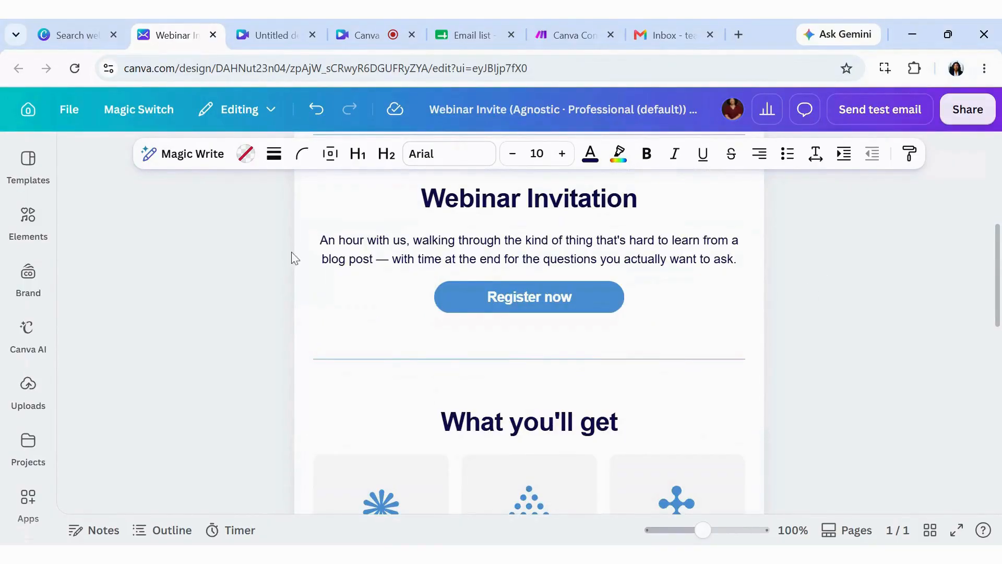
pyautogui.moveTo(736, 260); pyautogui.dragTo(319, 240)
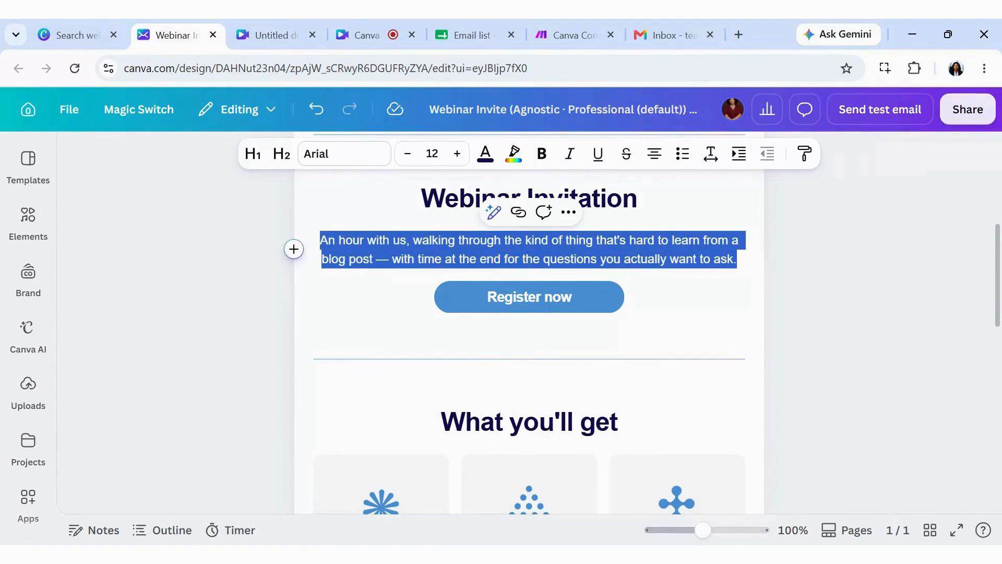
pyautogui.click(495, 213)
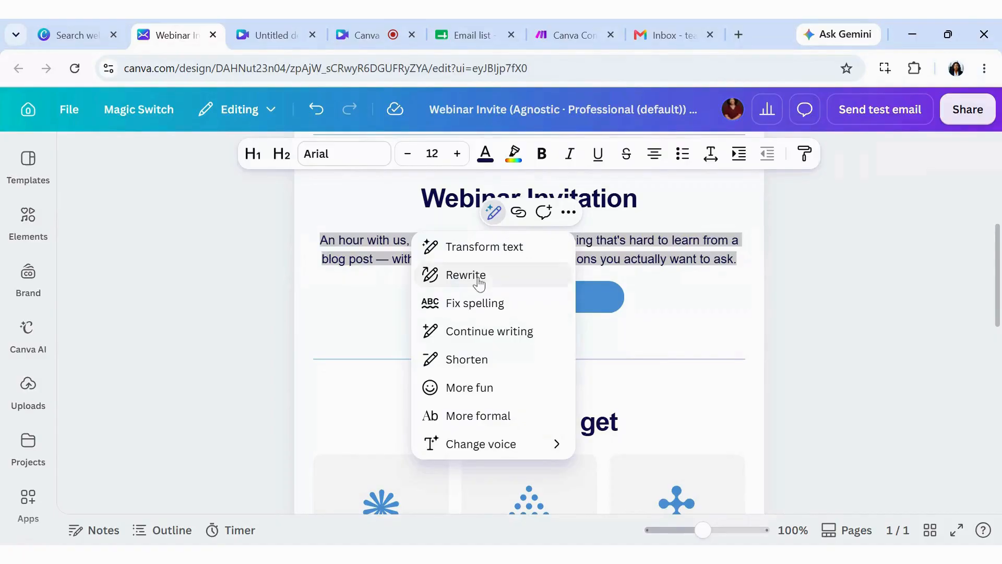
pyautogui.click(477, 277)
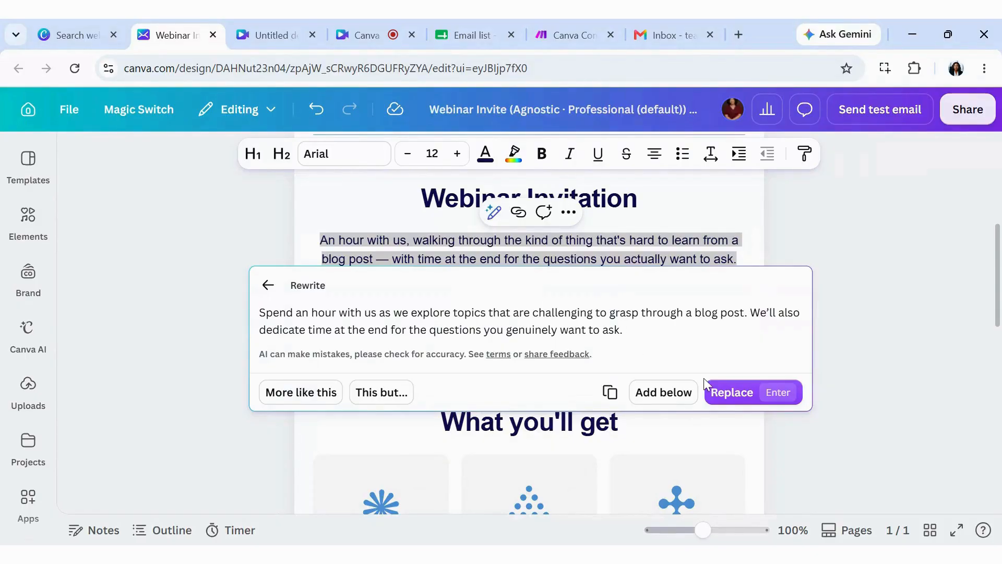
pyautogui.click(731, 392)
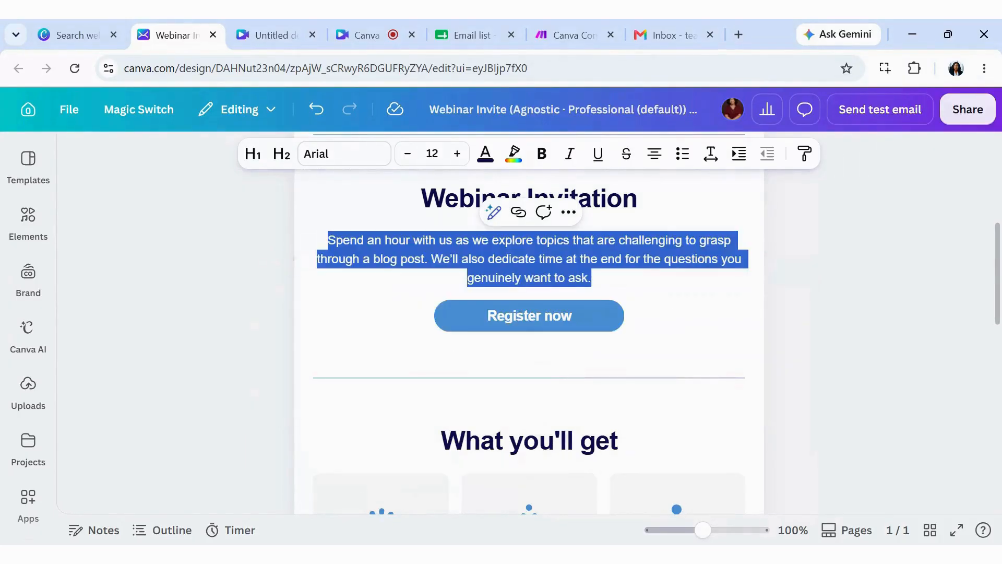
pyautogui.click(649, 292)
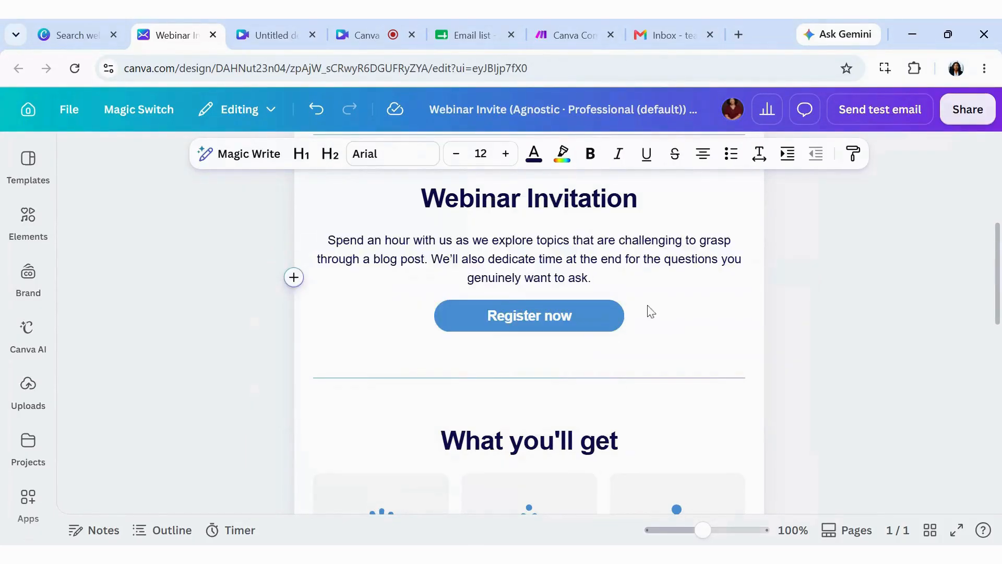
# Step: Replace the "Insight Lab" title in the email's dark footer with the sender's full name
pyautogui.scroll(-5, 650, 311)
pyautogui.scroll(-10, 622, 307)
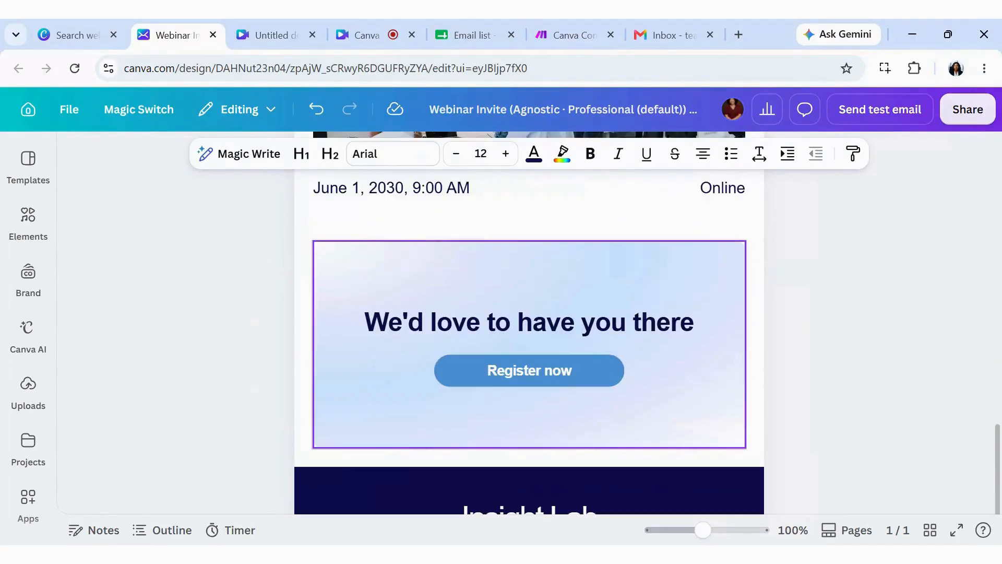
pyautogui.doubleClick(529, 340)
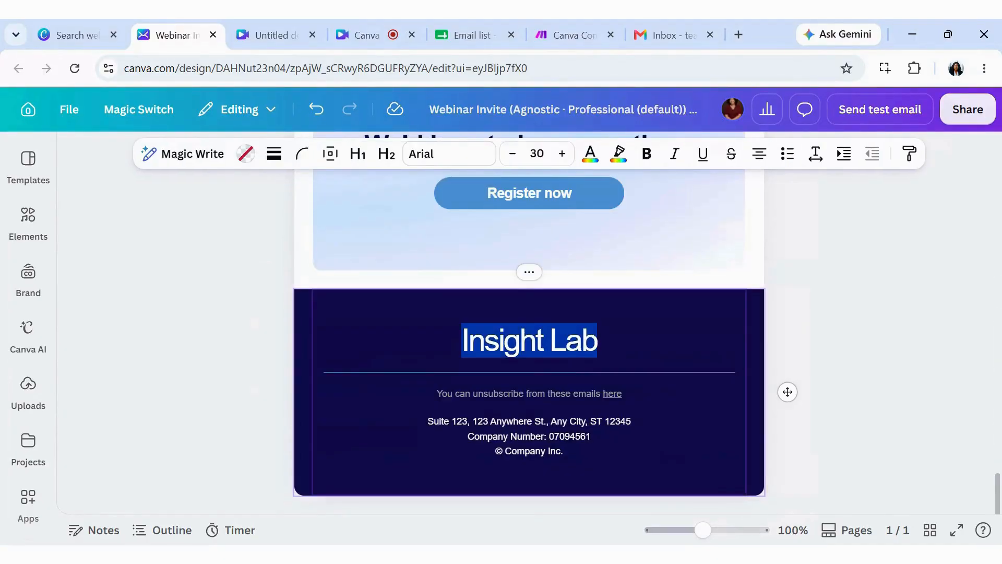
pyautogui.write('Ble')
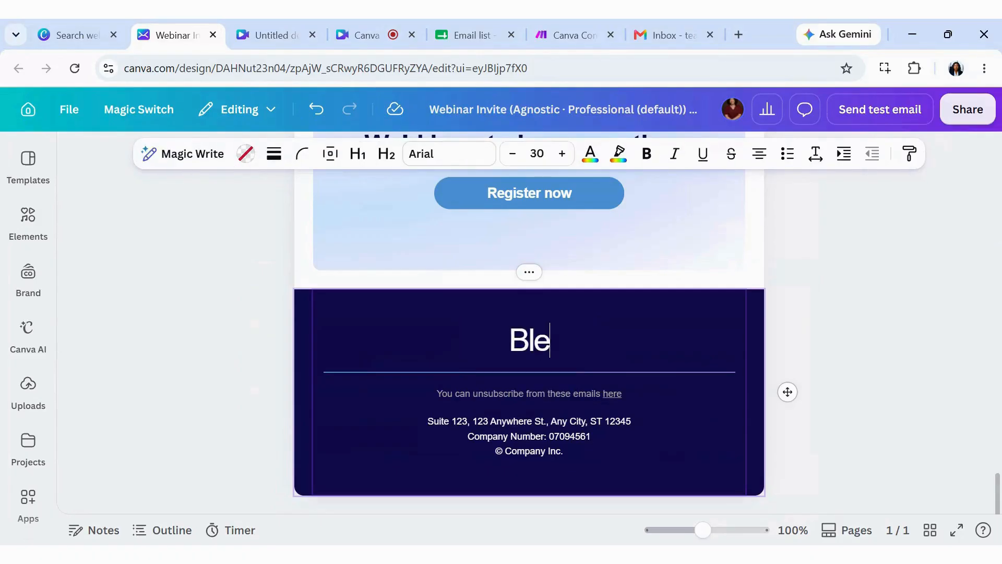
pyautogui.write('ssing ')
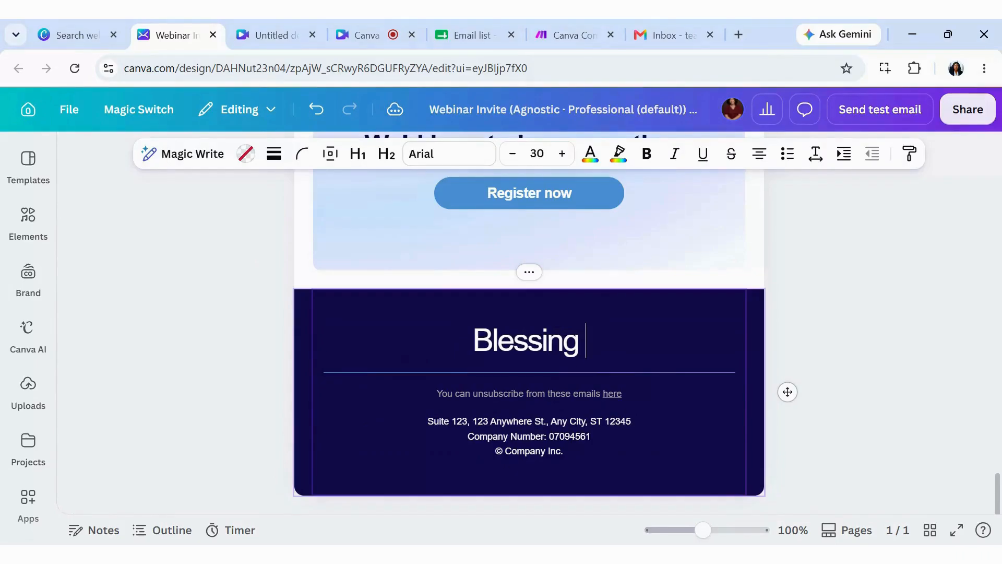
pyautogui.write('Iroha')
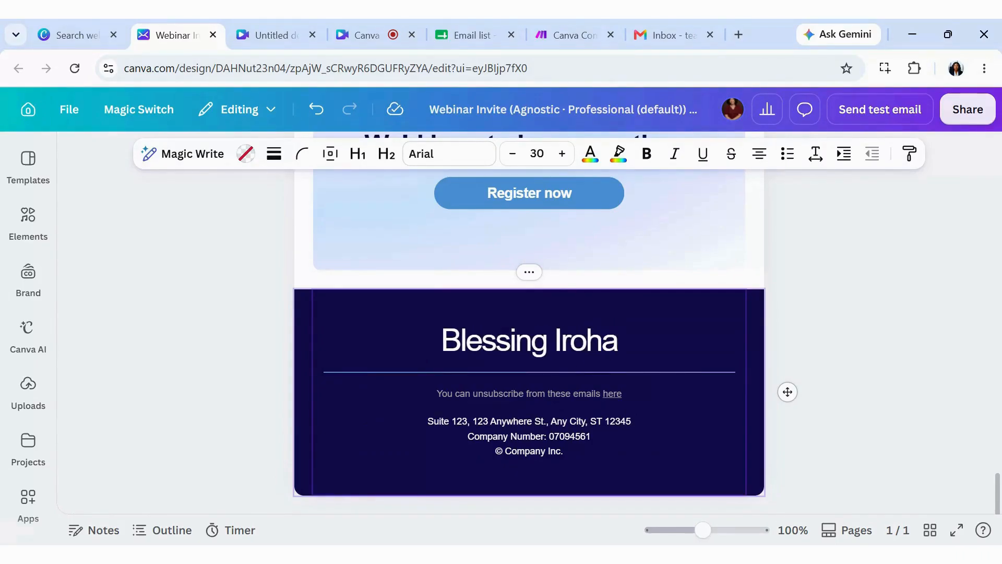
# Step: Copy the finished webinar email design as HTML code from the sharing options
pyautogui.scroll(10, 529, 323)
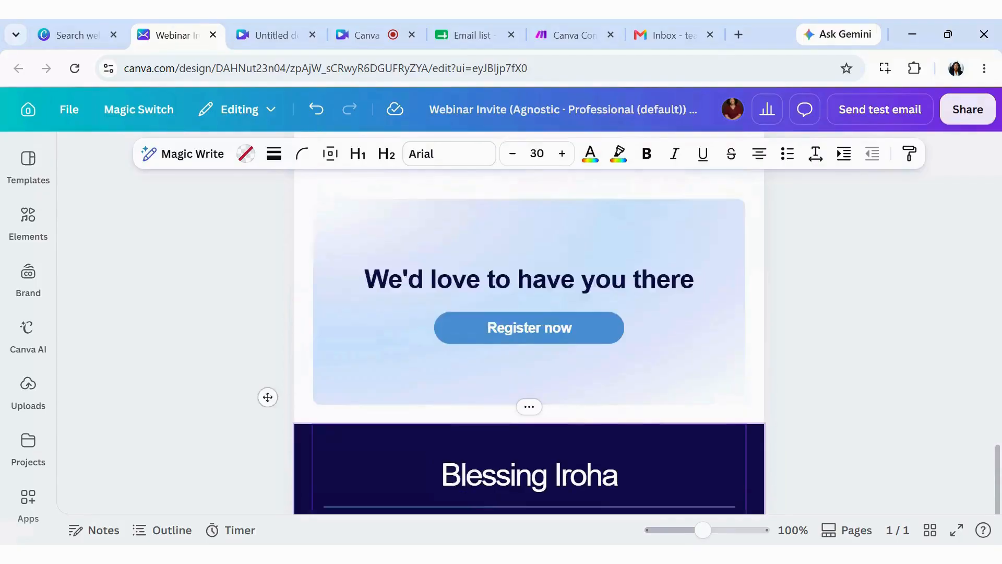
pyautogui.scroll(8, 529, 323)
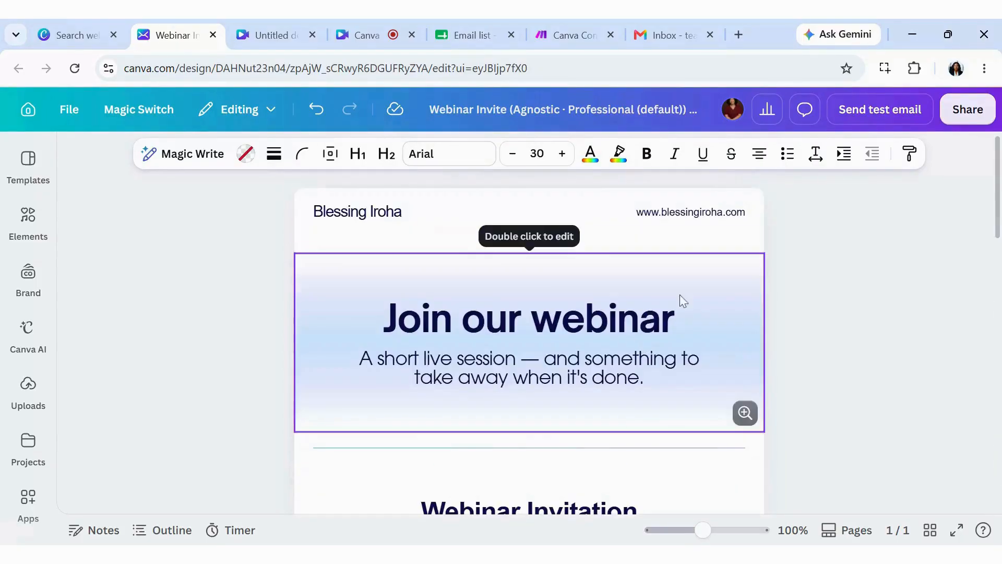
pyautogui.click(861, 391)
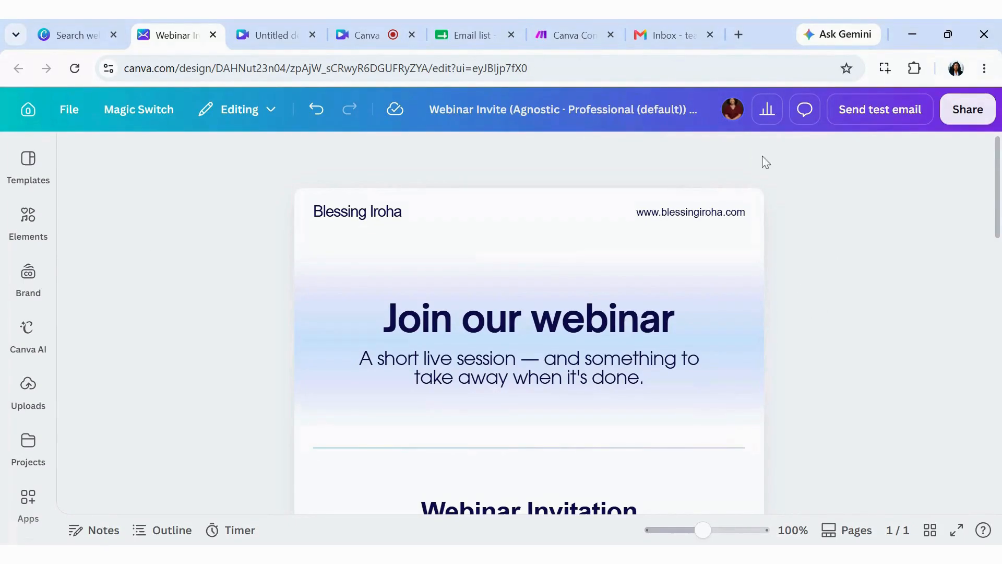
pyautogui.click(963, 116)
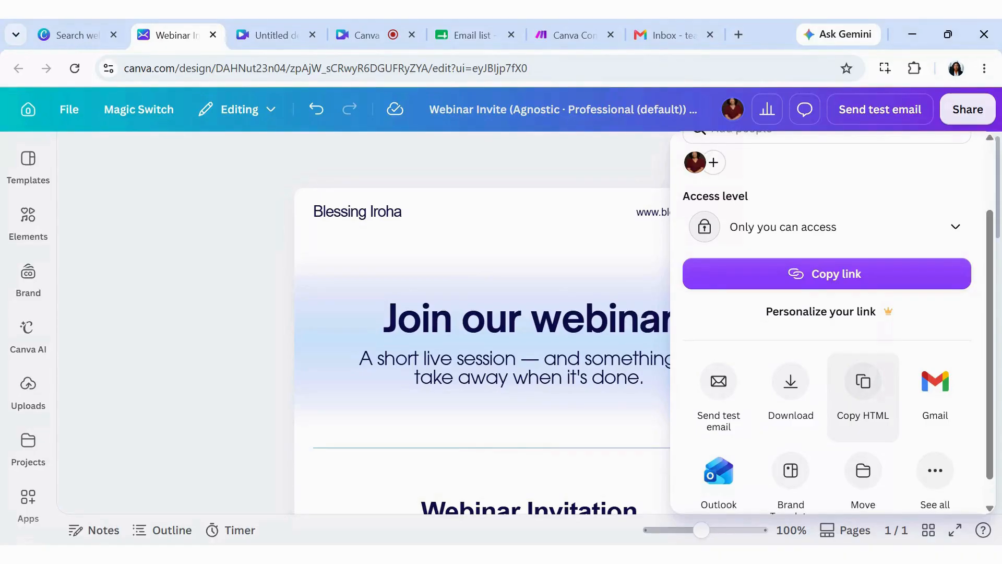
pyautogui.click(867, 399)
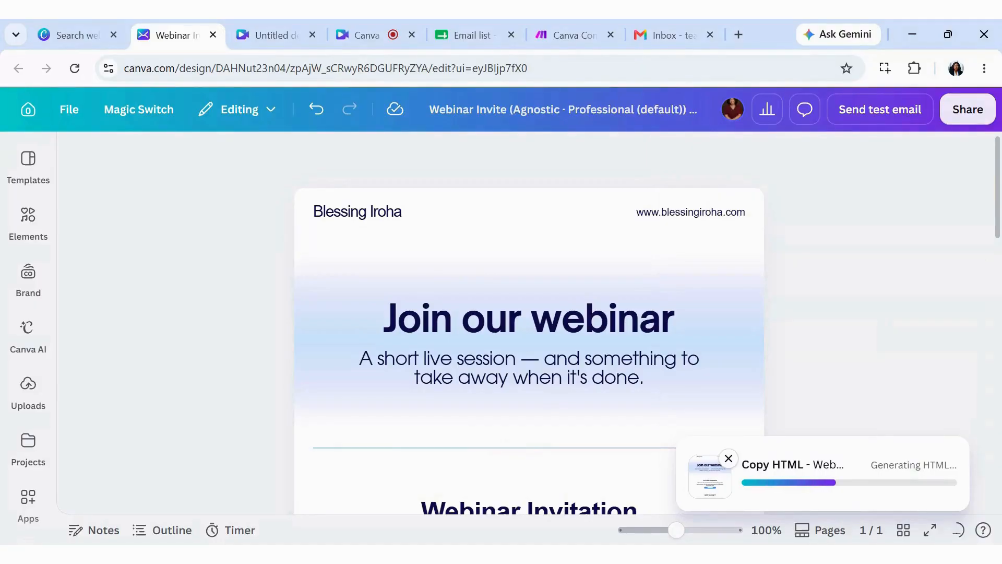
pyautogui.click(812, 486)
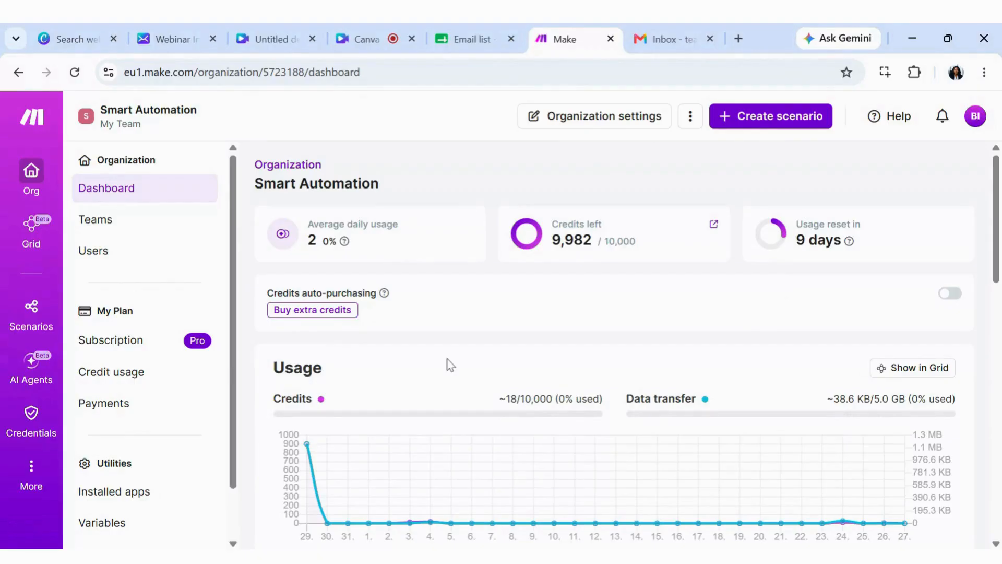
# Step: Check the Email list spreadsheet, return to Make and create a scenario with a Google Sheets Search Rows module
pyautogui.click(474, 40)
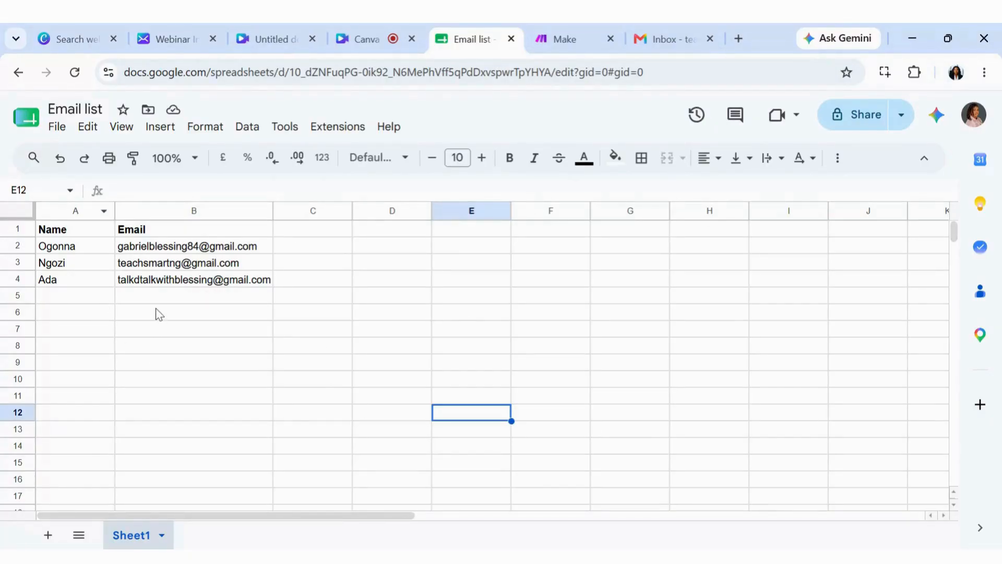
pyautogui.click(565, 39)
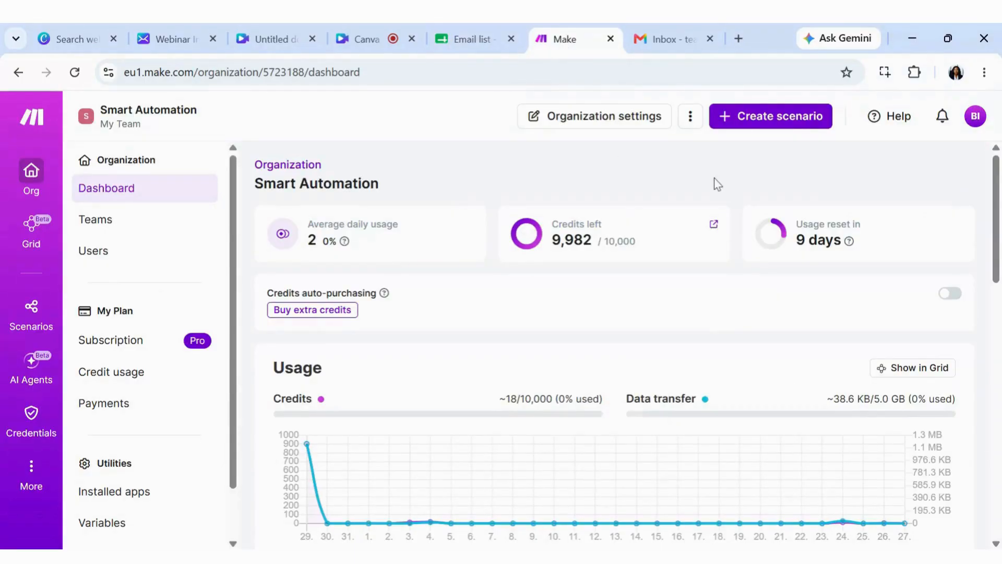
pyautogui.click(758, 123)
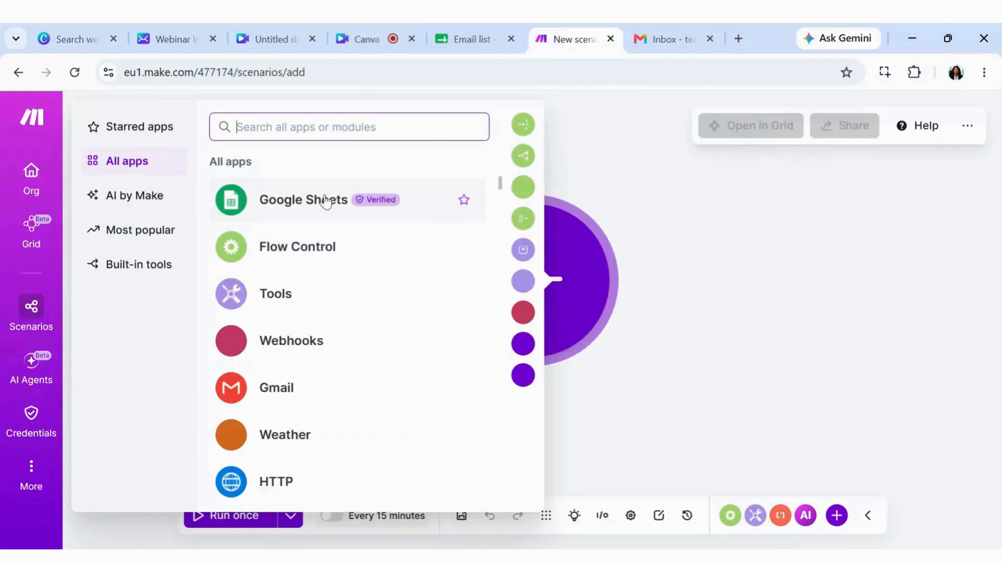
pyautogui.click(329, 199)
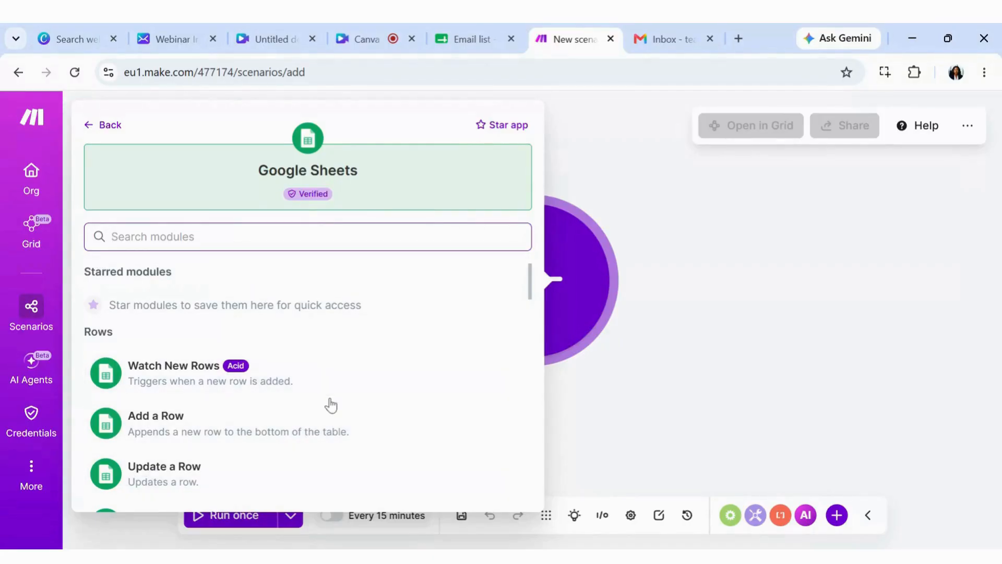
pyautogui.scroll(-3, 296, 410)
pyautogui.scroll(-2, 296, 410)
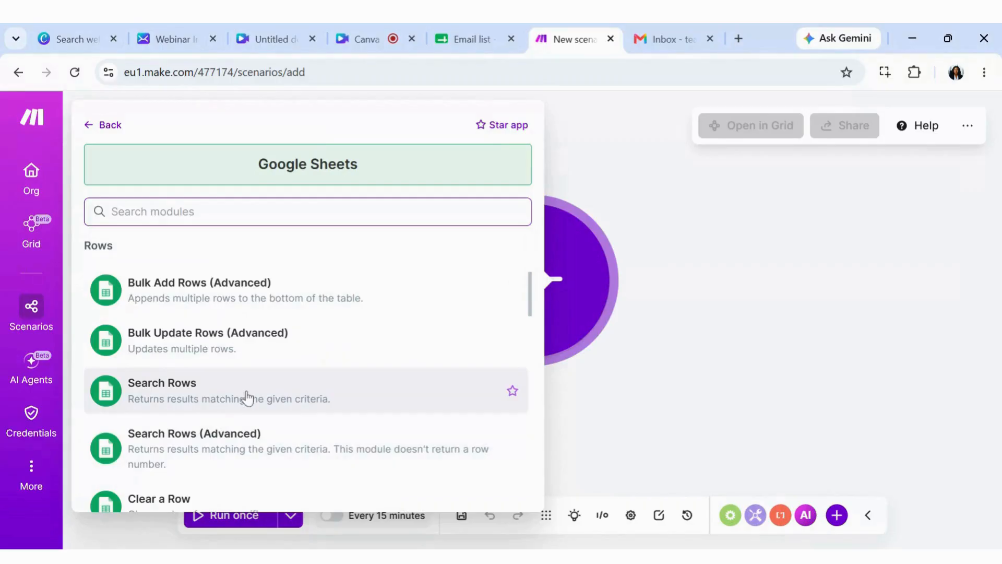
pyautogui.click(247, 400)
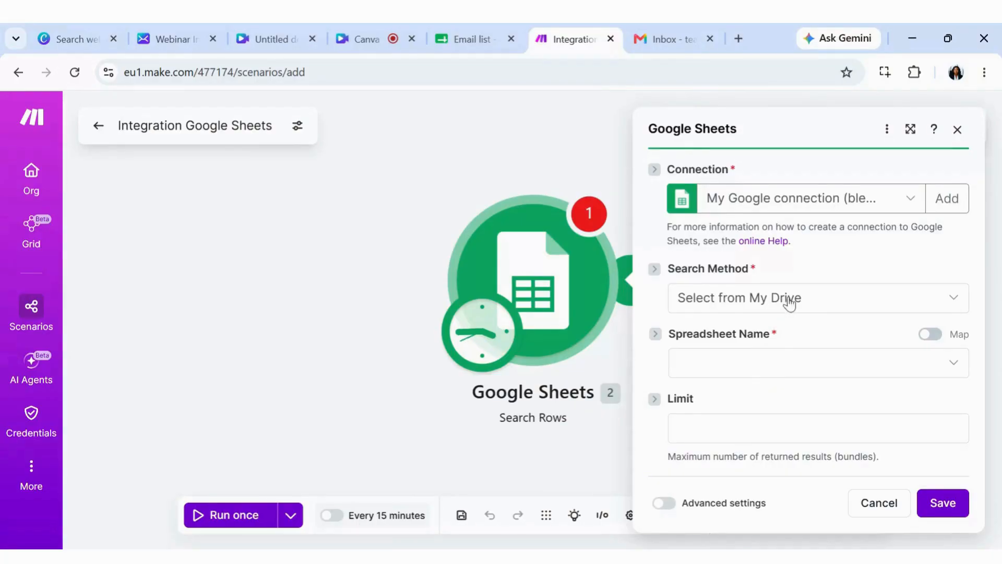
# Step: Set the Search Rows module to the Email list spreadsheet and Sheet1, checking the sheet name in the spreadsheet itself
pyautogui.click(707, 367)
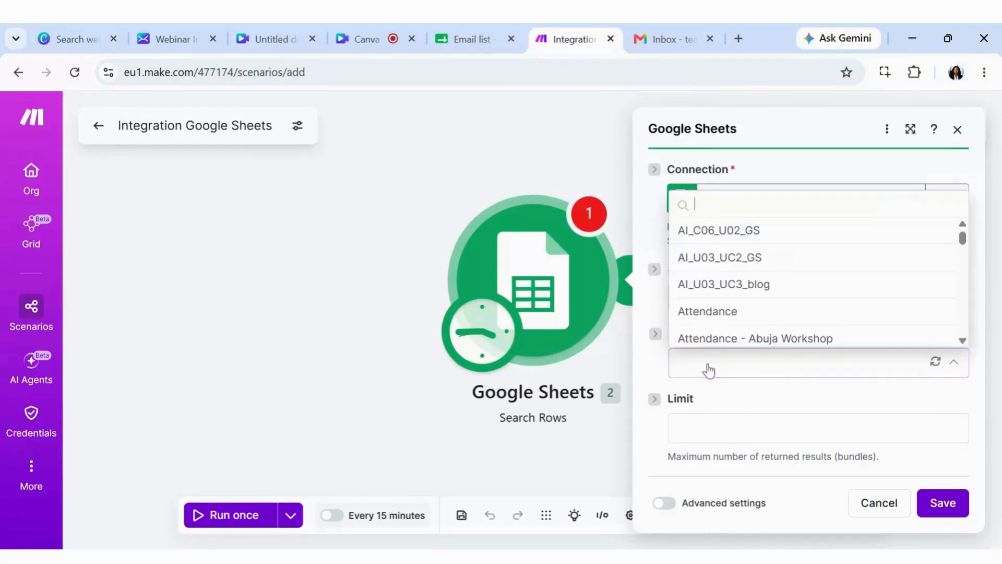
pyautogui.write('email')
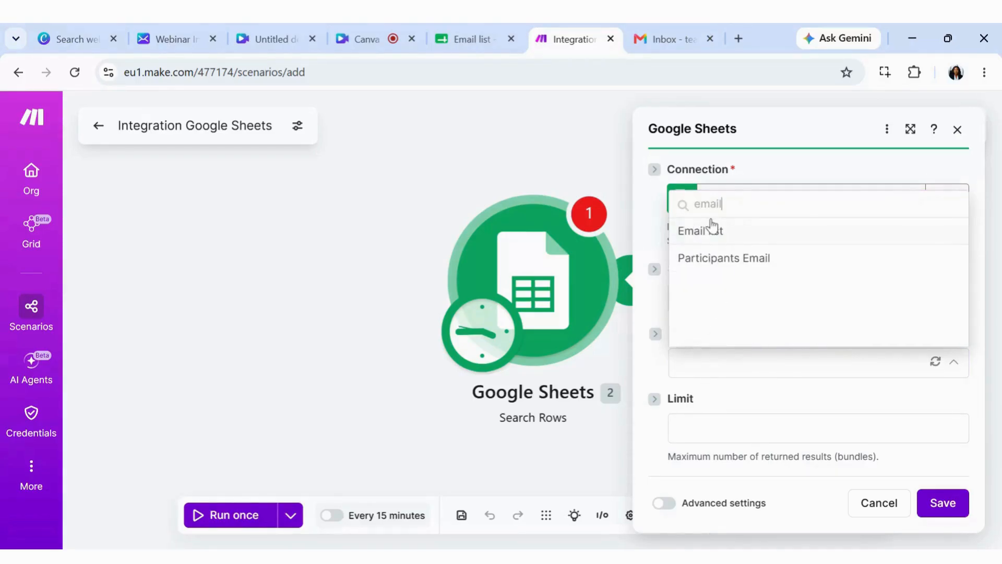
pyautogui.click(702, 234)
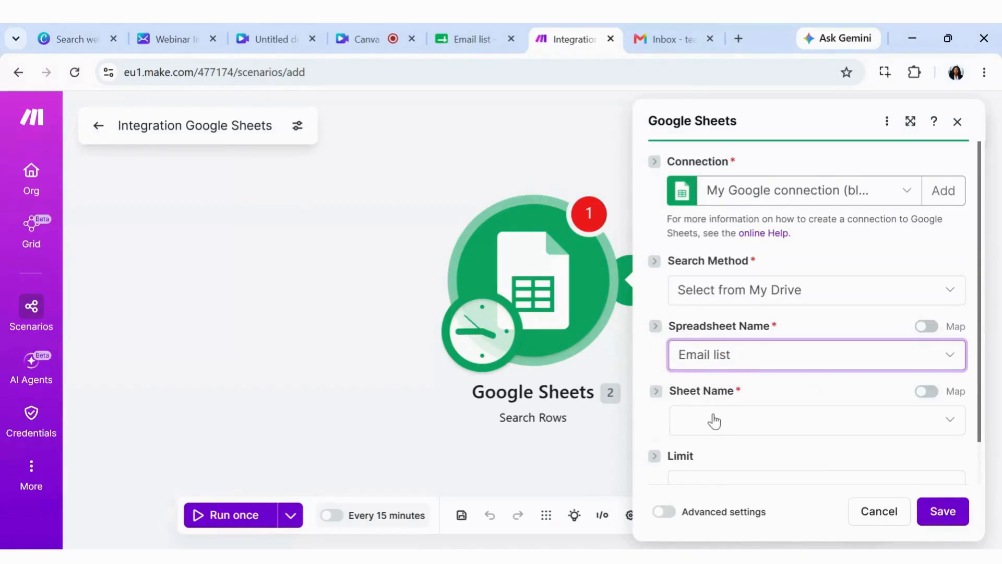
pyautogui.click(700, 425)
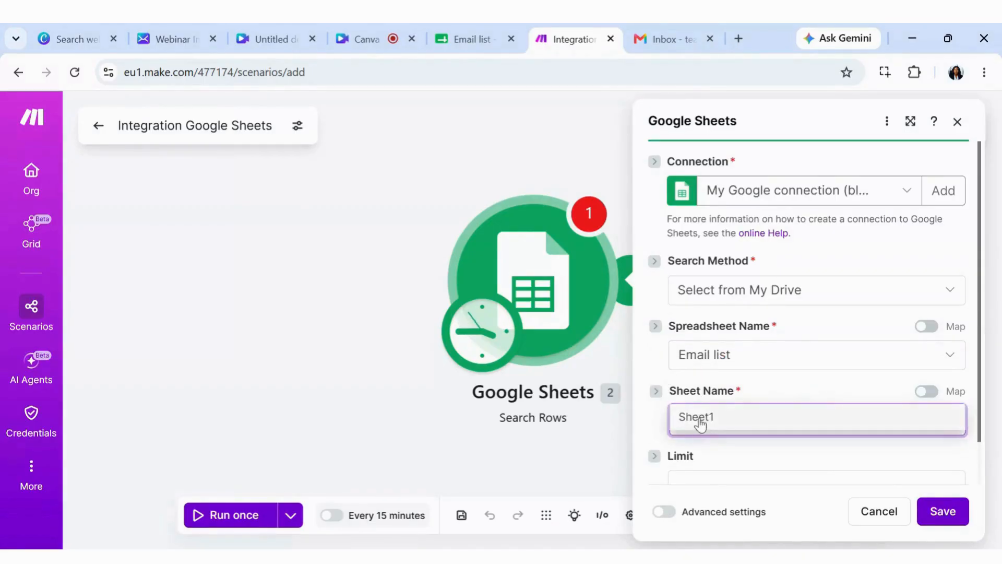
pyautogui.click(467, 39)
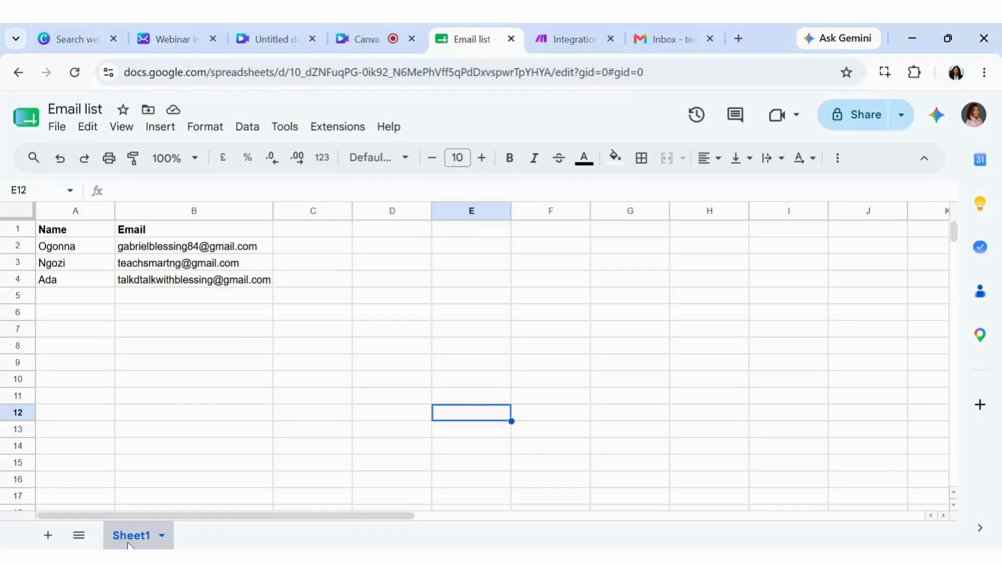
pyautogui.hotkey('ctrl', 'Tab')
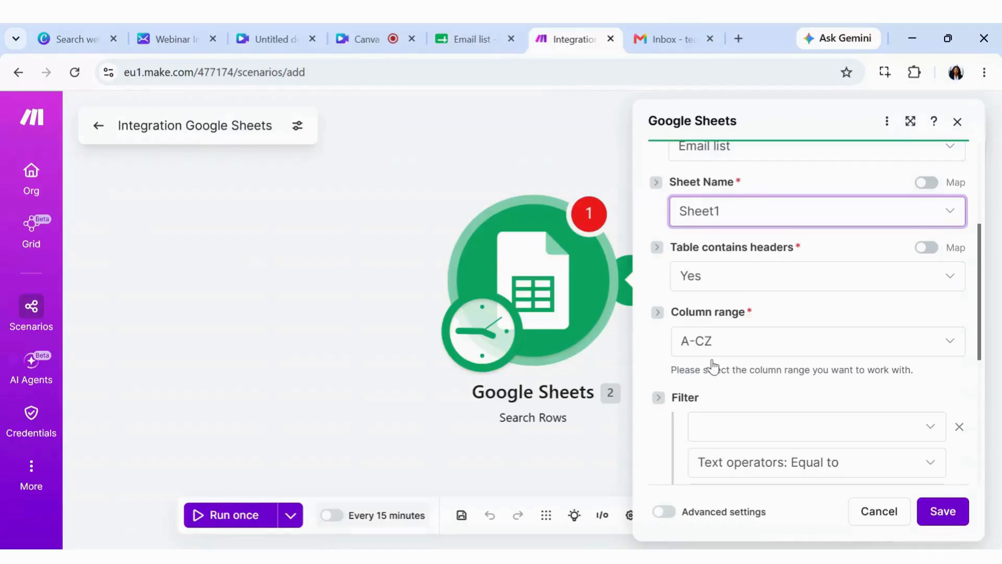
# Step: Remove the empty filter rule, set the result limit to 3 and save the Search Rows module
pyautogui.scroll(-4, 714, 367)
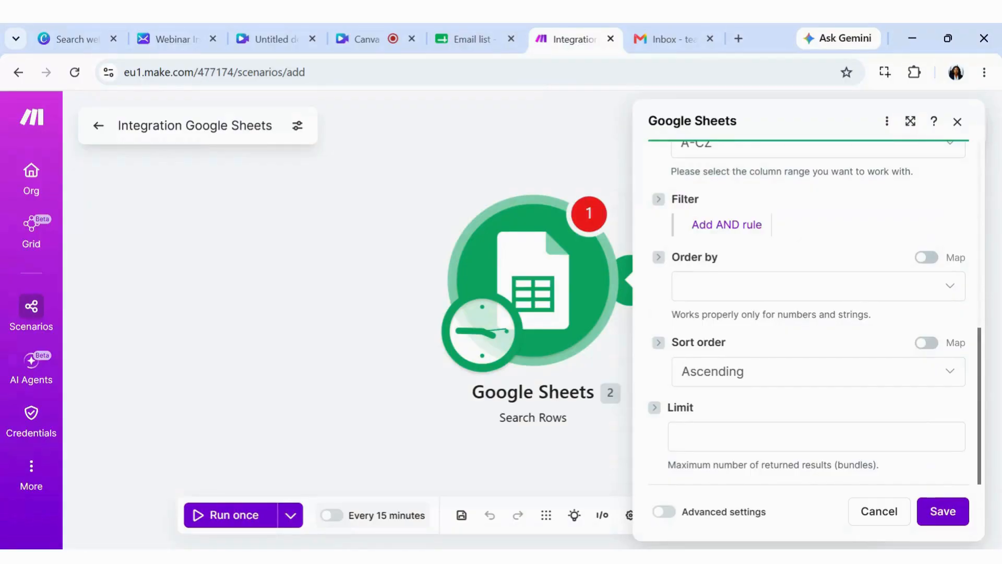
pyautogui.click(816, 436)
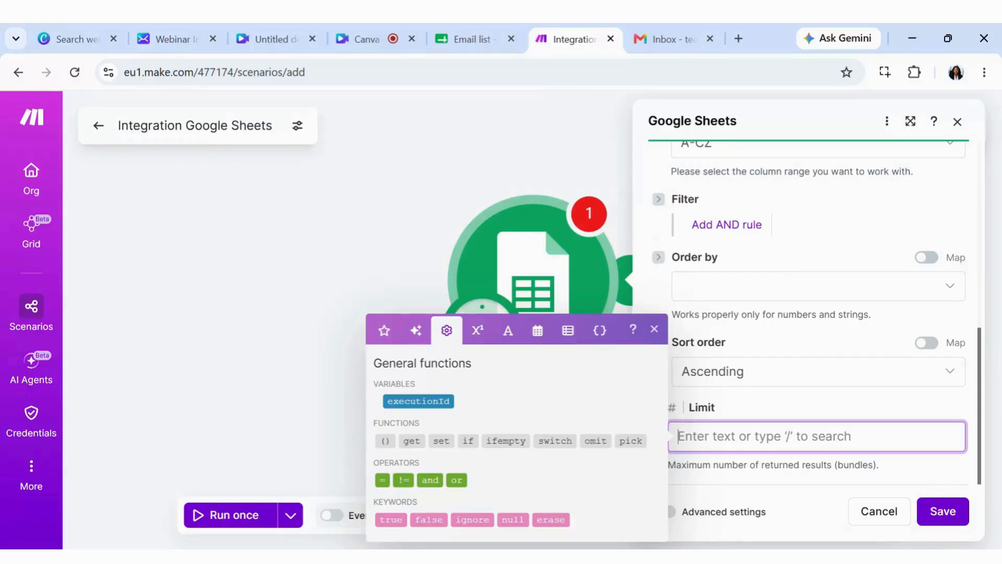
pyautogui.write('3')
pyautogui.press('BackSpace')
pyautogui.write('3')
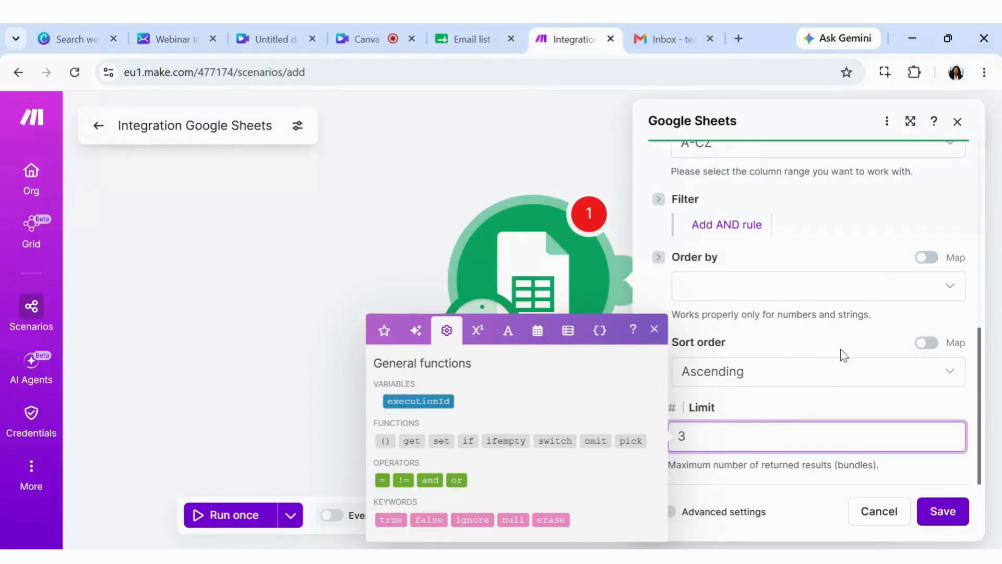
pyautogui.click(944, 514)
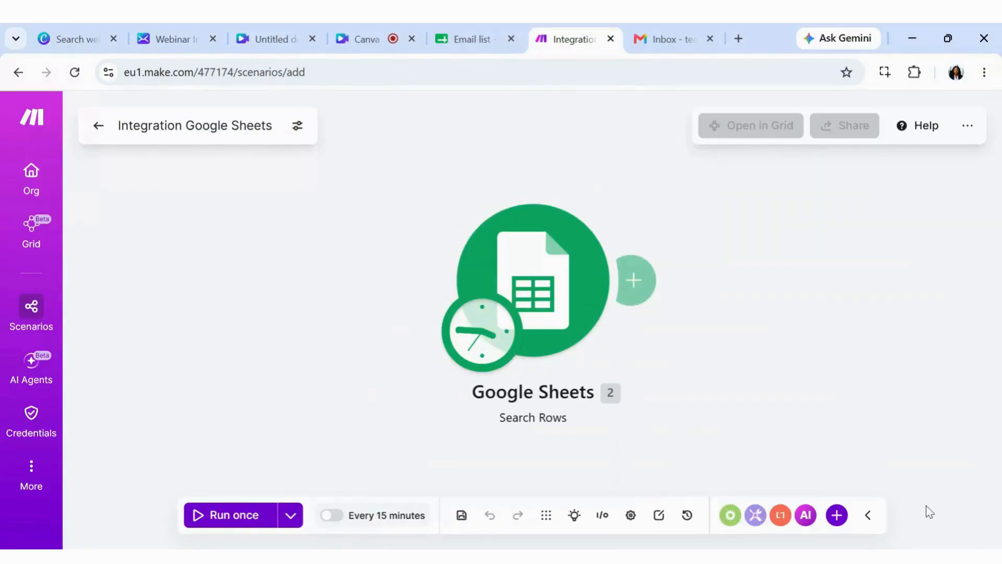
# Step: Run only the Google Sheets module and review the name and email values in its output bundles
pyautogui.rightClick(572, 259)
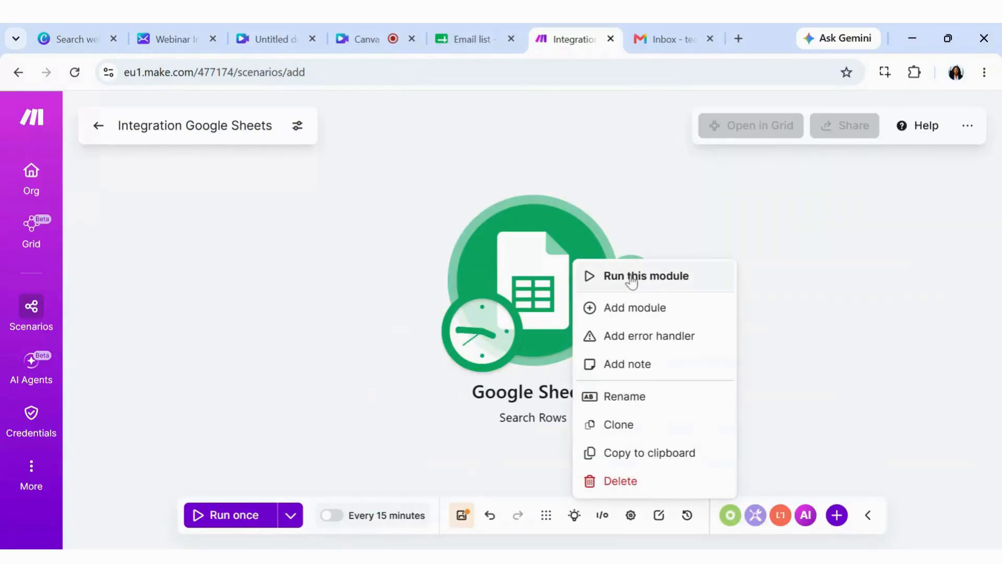
pyautogui.click(621, 277)
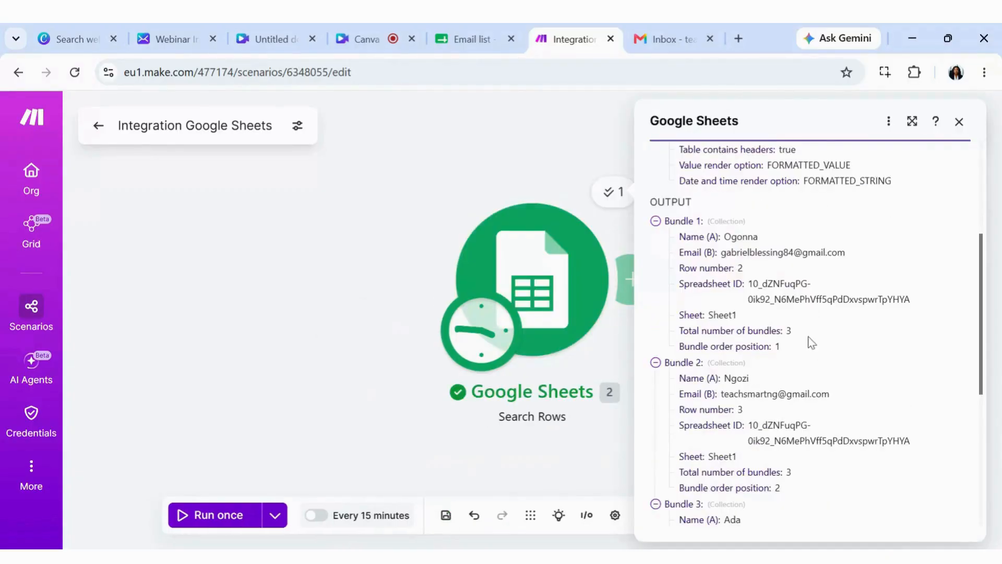
pyautogui.scroll(-4, 811, 343)
pyautogui.click(554, 158)
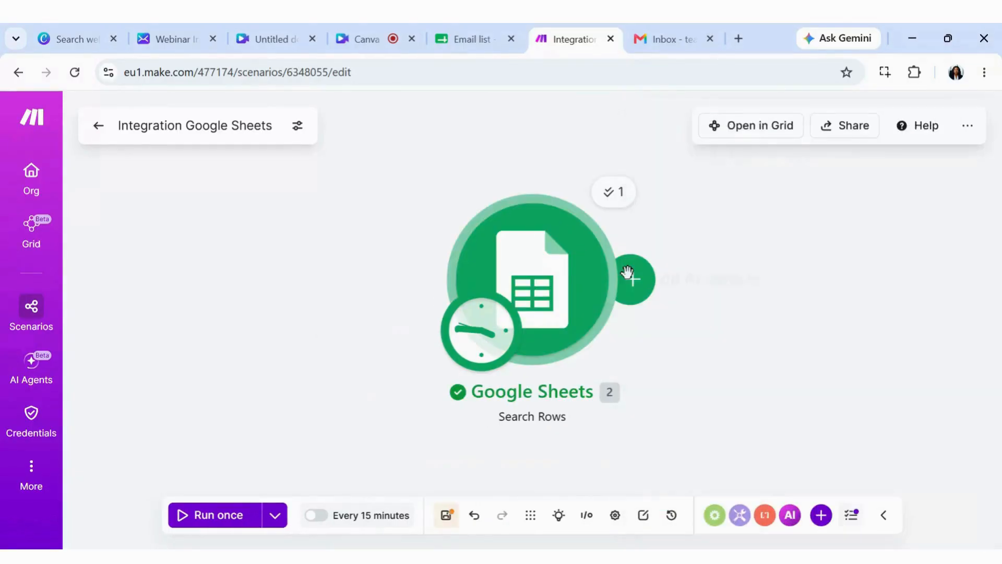
# Step: Add a Gmail Send an email module after Google Sheets and map Email (B) as its first recipient address
pyautogui.moveTo(627, 271)
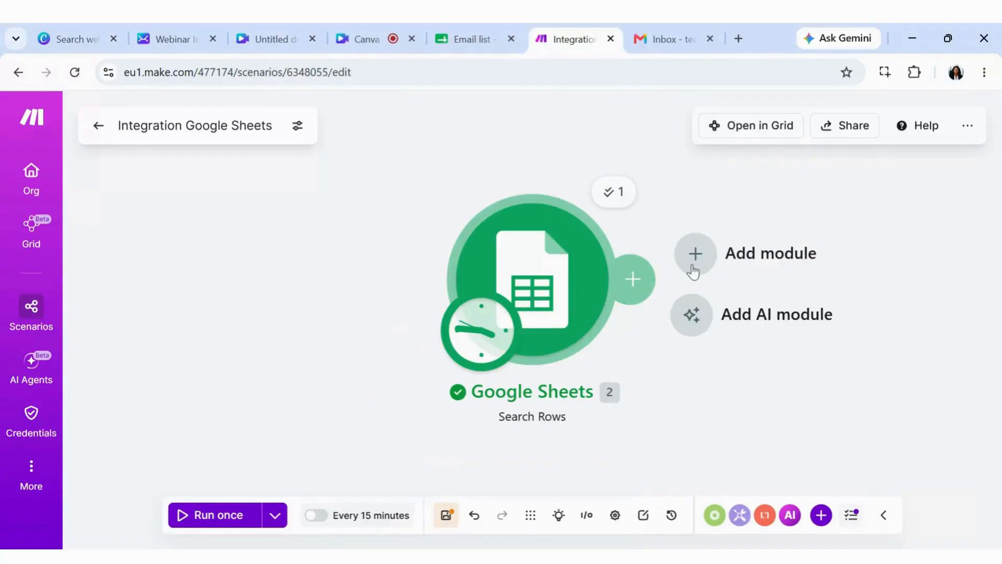
pyautogui.click(647, 283)
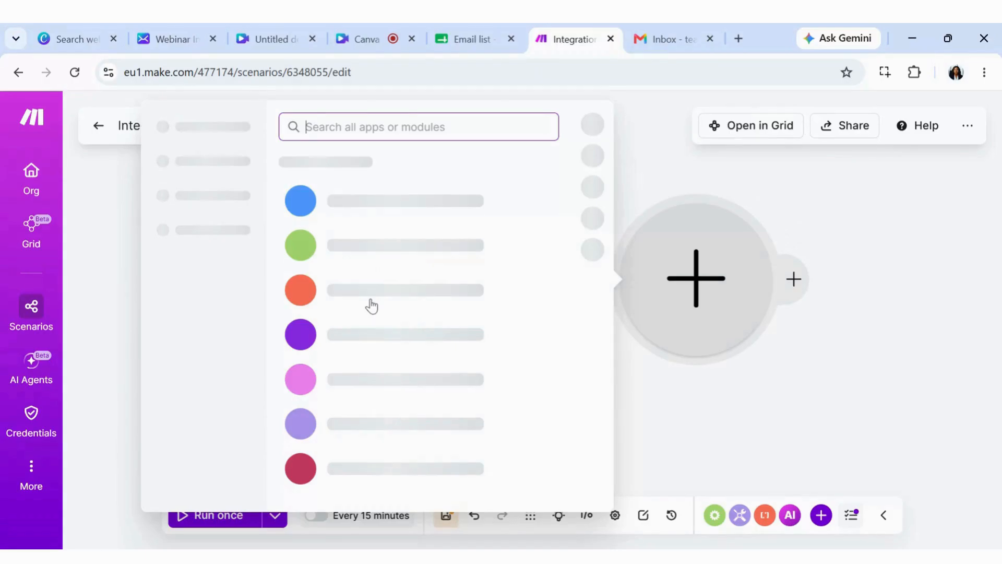
pyautogui.click(346, 466)
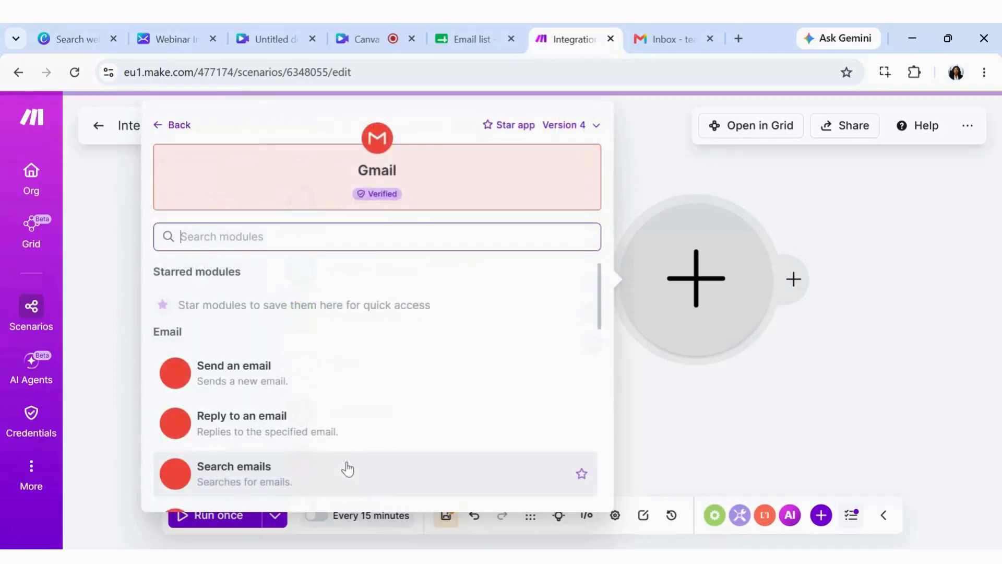
pyautogui.click(233, 386)
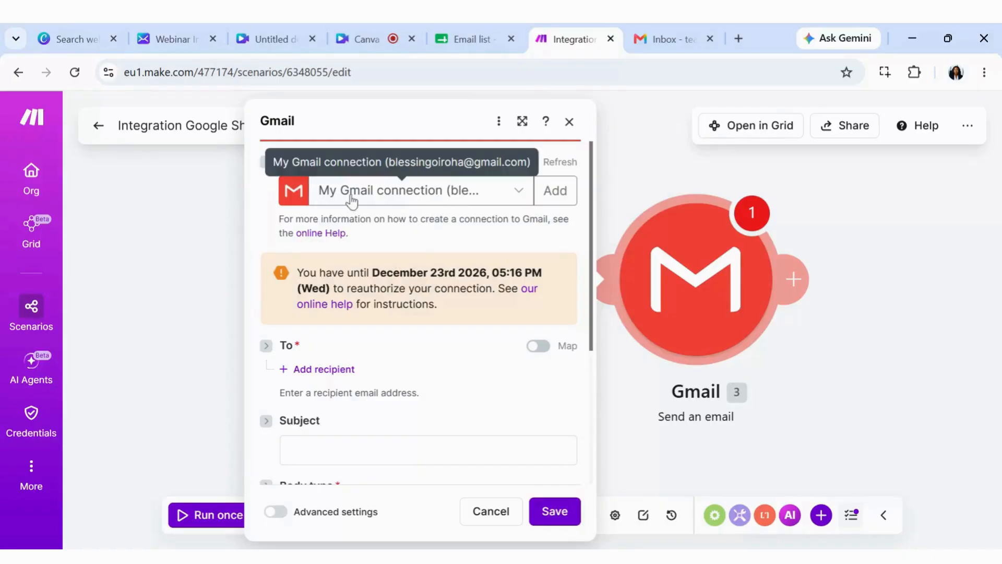
pyautogui.click(321, 369)
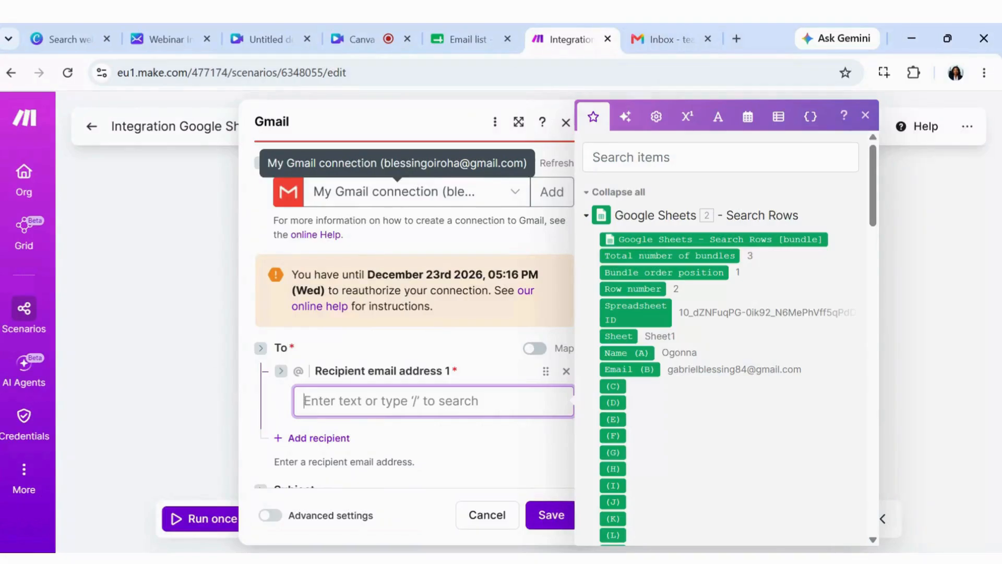
pyautogui.click(628, 371)
# Step: Enter "Invitation to Join Webinar" as the subject of the Gmail message
pyautogui.scroll(-4, 380, 387)
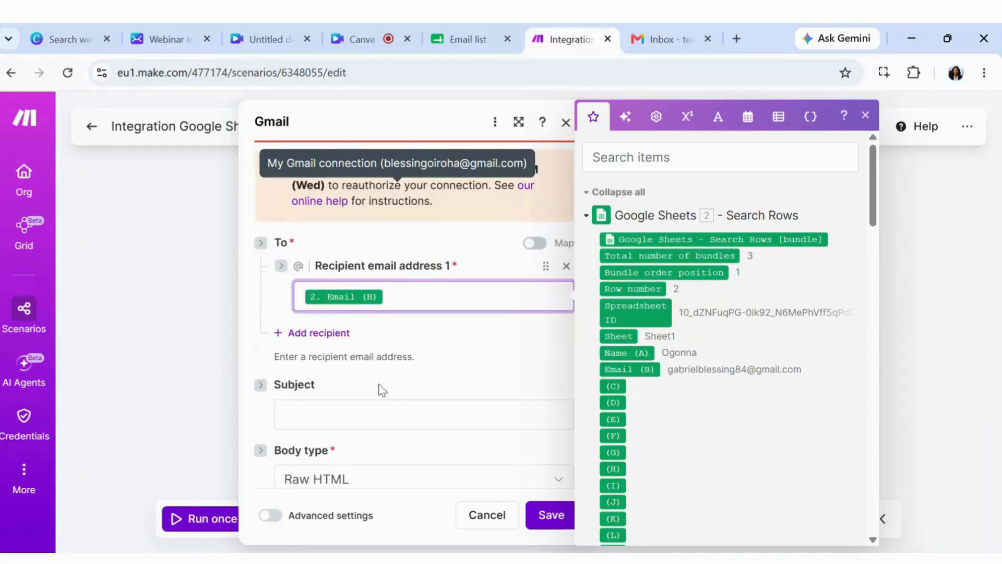
pyautogui.click(436, 309)
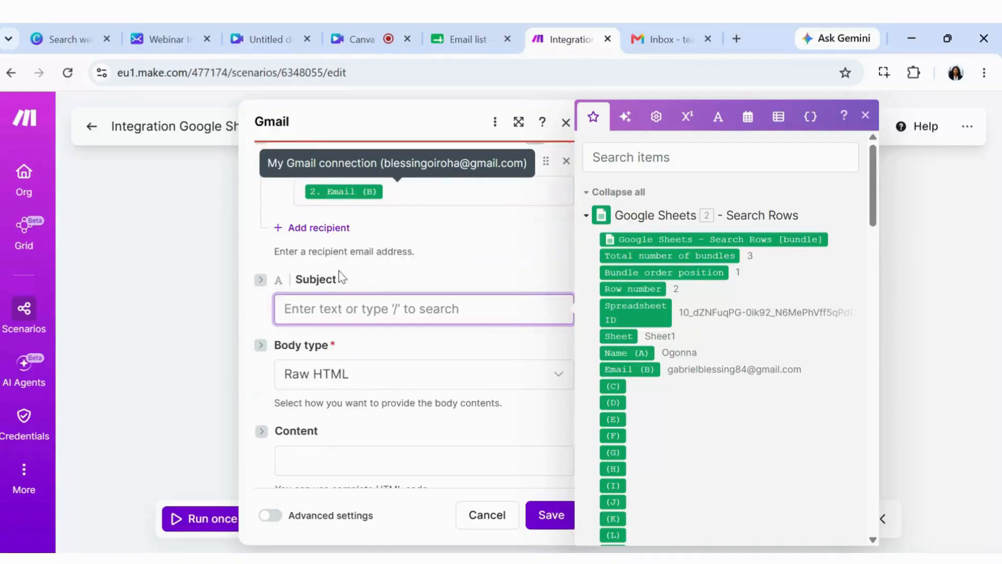
pyautogui.write('Invit')
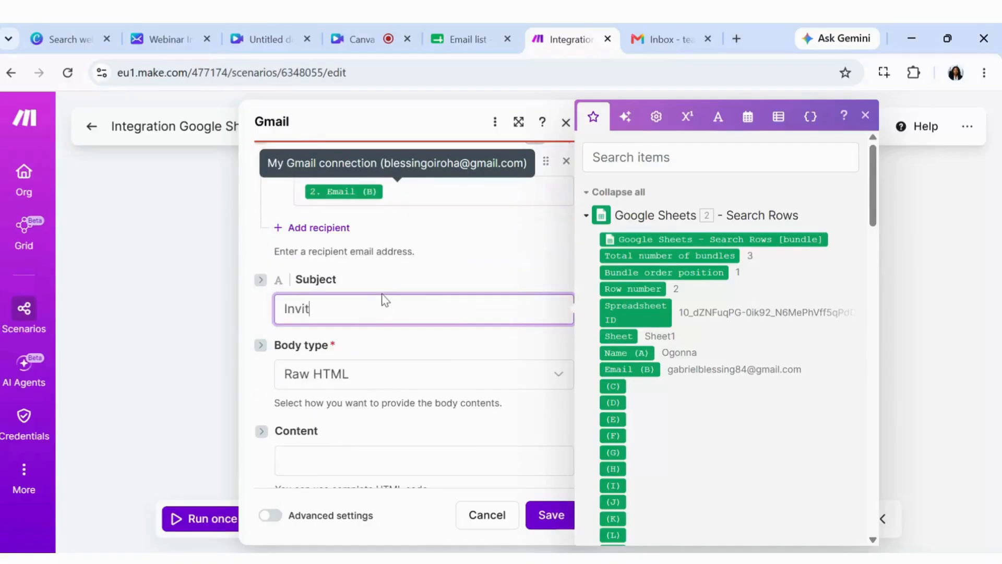
pyautogui.write('ation to Join Web')
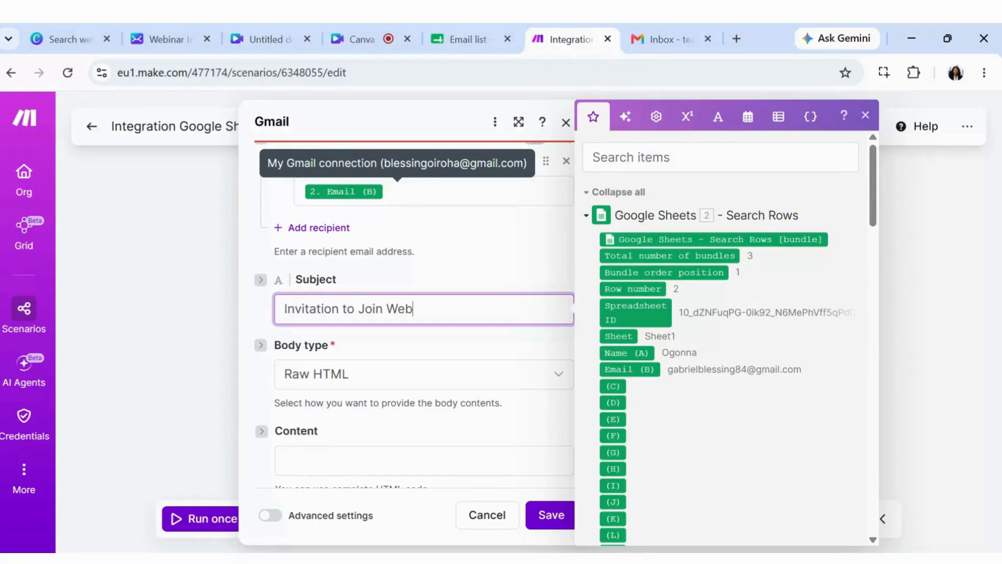
pyautogui.write('ibar')
pyautogui.press('BackSpace')
pyautogui.press('BackSpace')
pyautogui.press('BackSpace')
pyautogui.write('nar')
pyautogui.click(380, 384)
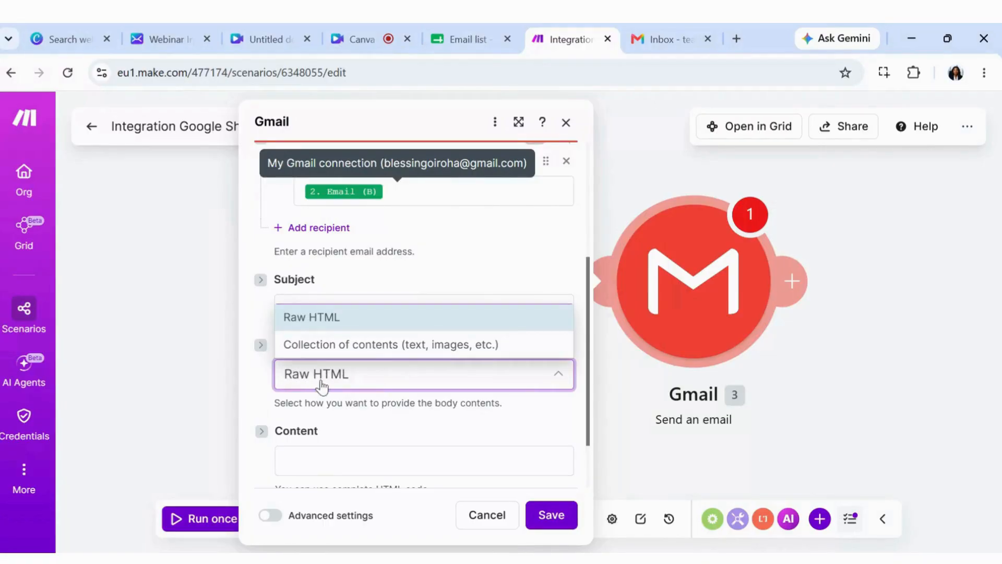
pyautogui.click(325, 346)
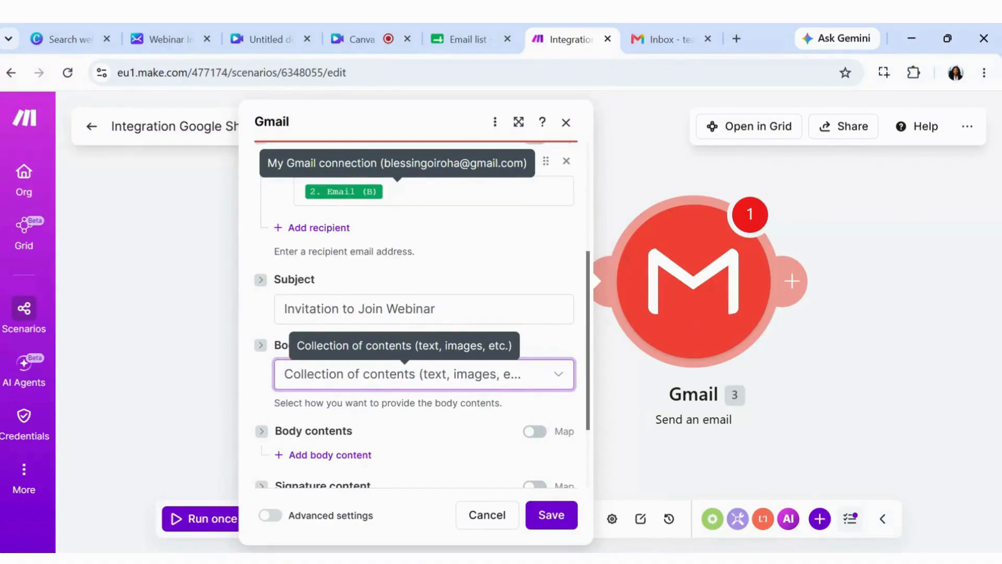
pyautogui.click(461, 384)
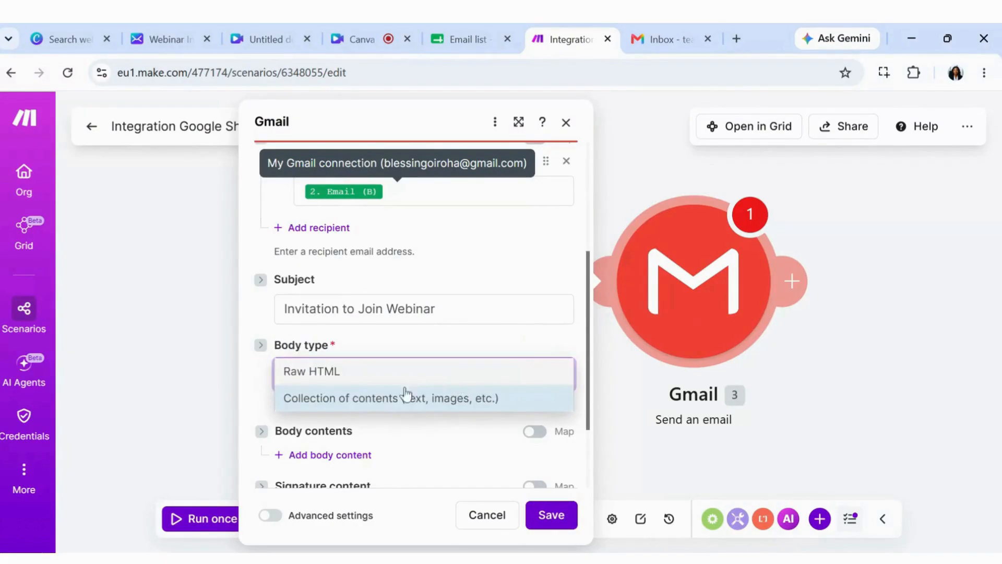
pyautogui.click(319, 379)
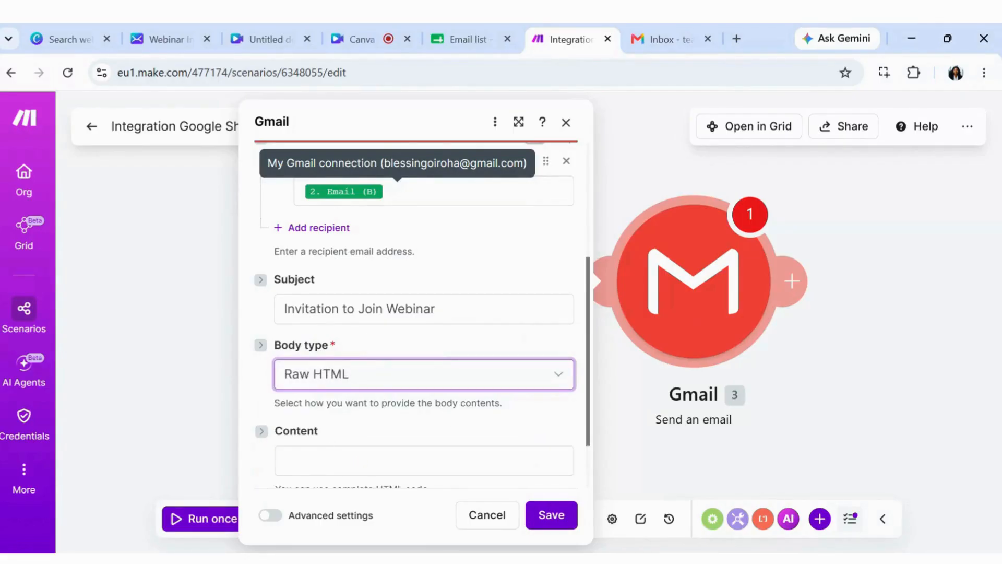
# Step: Paste the copied HTML code of the Canva invitation as the Gmail message's content and save the module
pyautogui.scroll(-2, 381, 413)
pyautogui.click(337, 376)
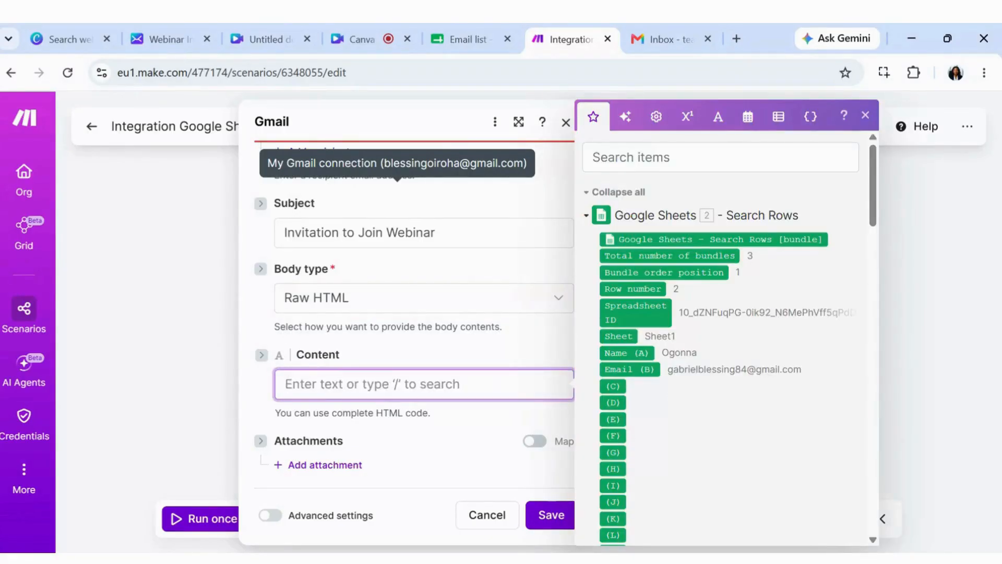
pyautogui.hotkey('ctrl', 'v')
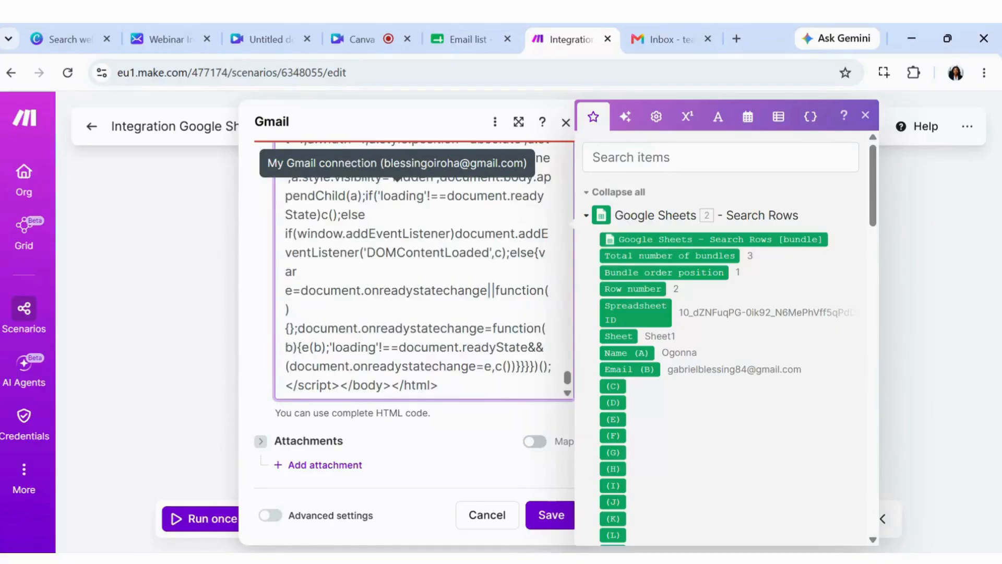
pyautogui.scroll(10, 418, 271)
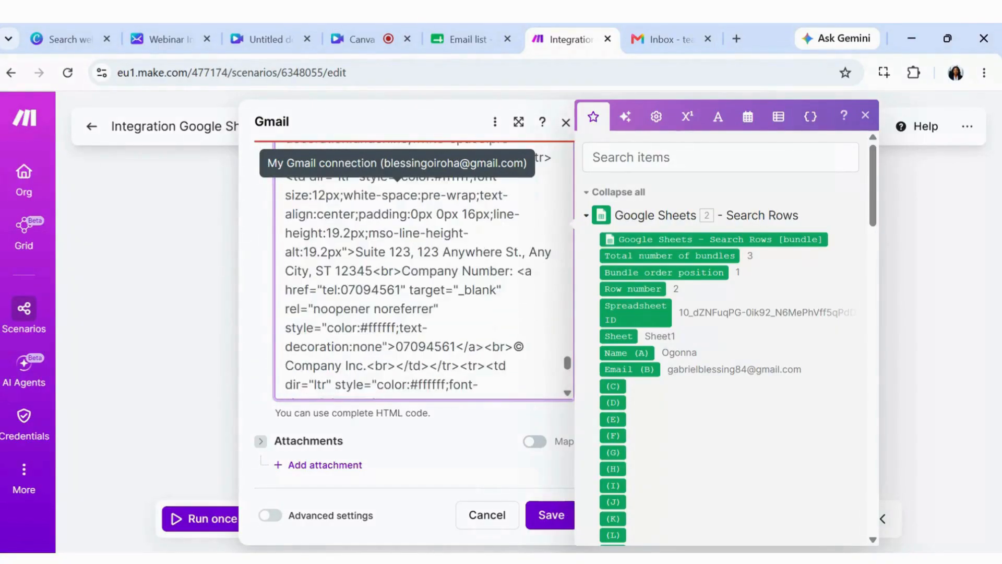
pyautogui.scroll(10, 396, 178)
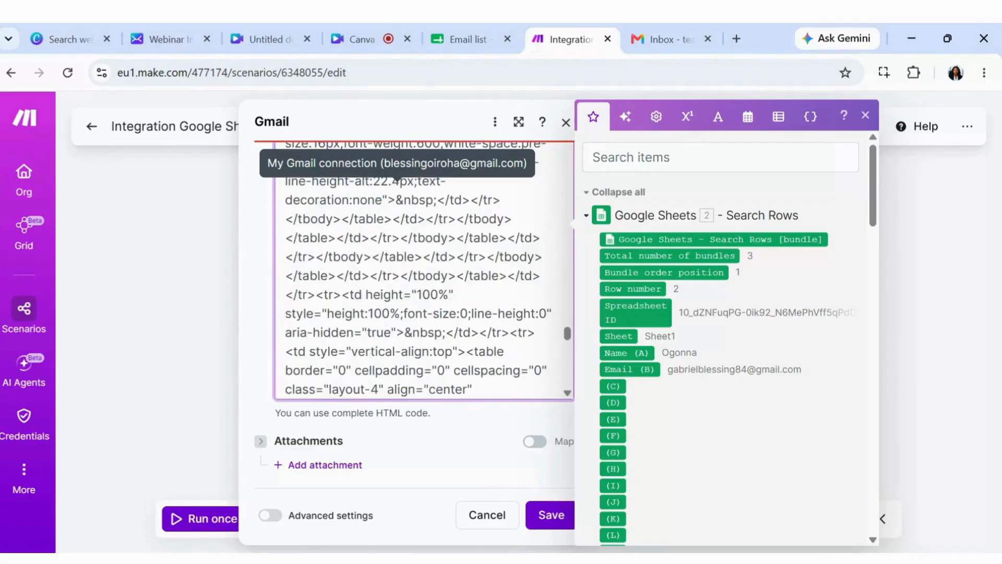
pyautogui.scroll(5, 396, 180)
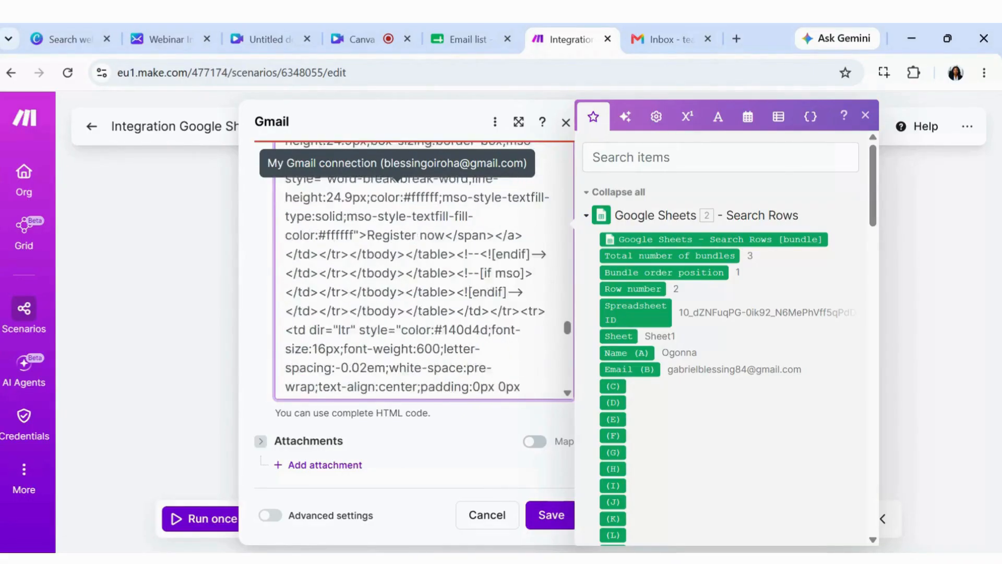
pyautogui.scroll(-5, 396, 180)
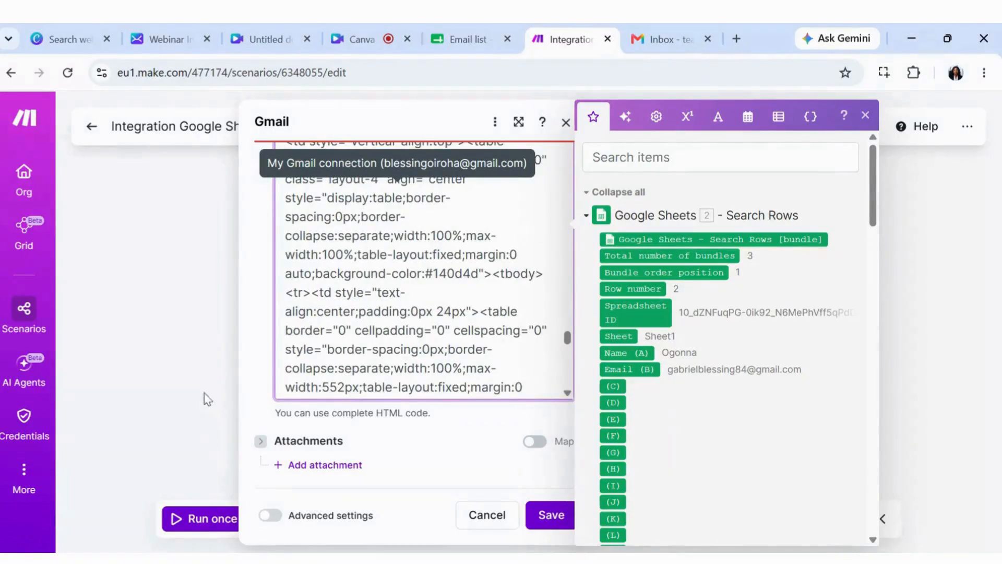
pyautogui.click(255, 393)
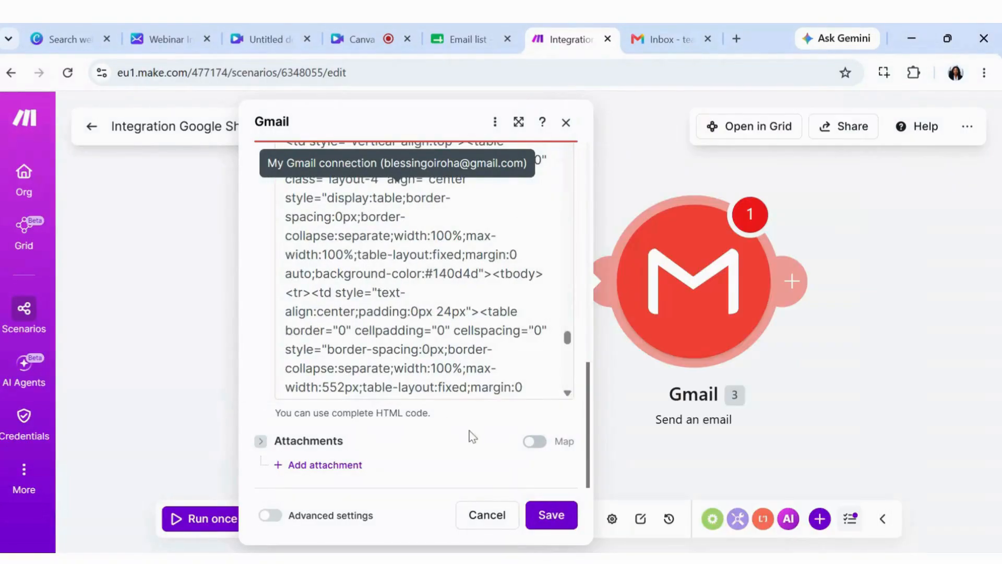
pyautogui.click(548, 512)
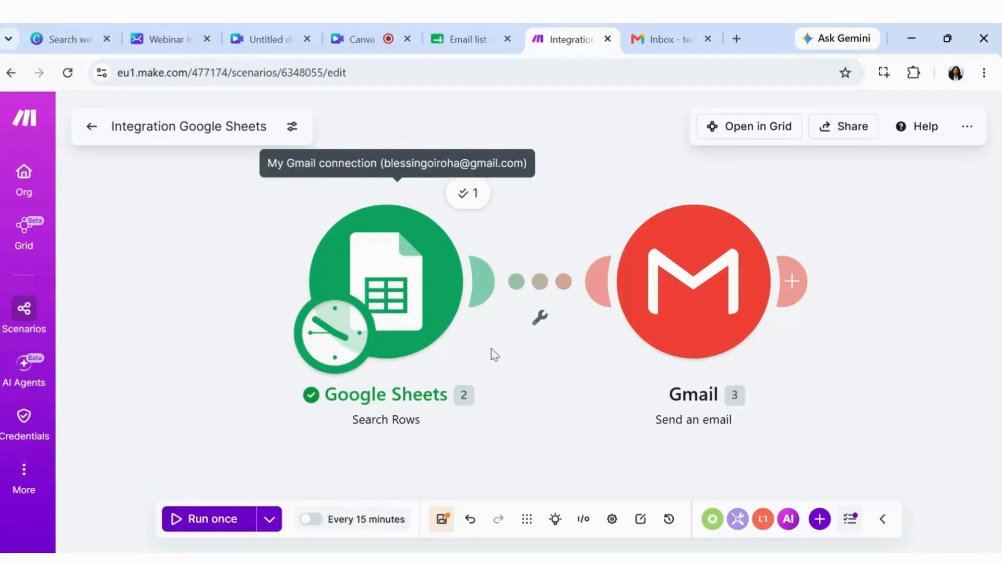
# Step: Switch to a recipient's Gmail inbox, reload it and look over the newest messages before running the scenario
pyautogui.click(666, 38)
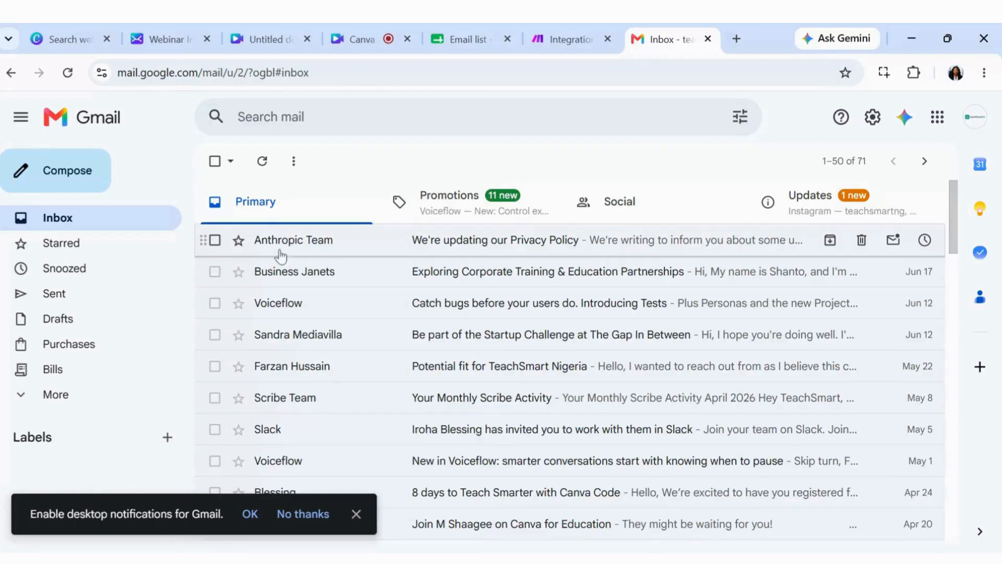
pyautogui.click(68, 73)
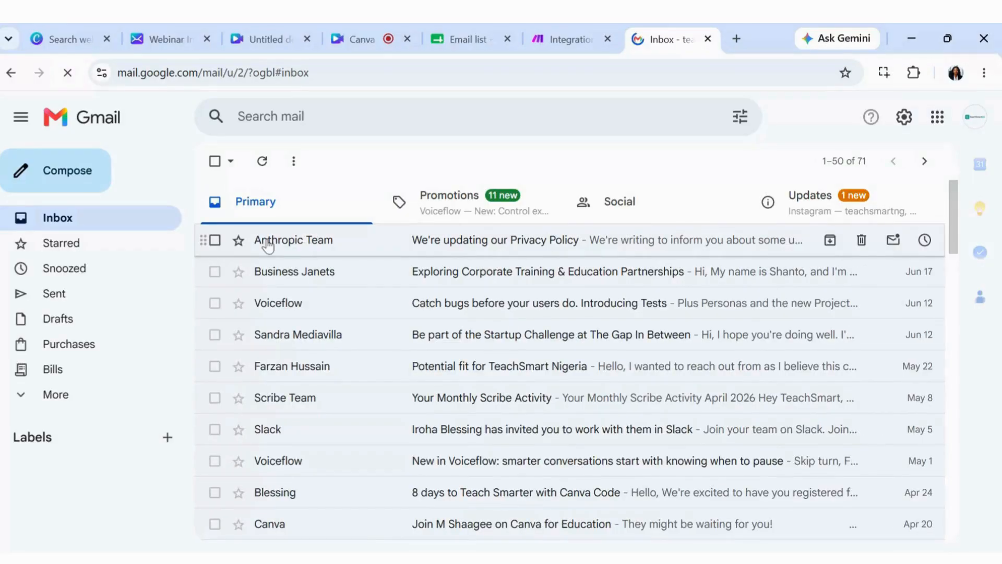
pyautogui.click(558, 36)
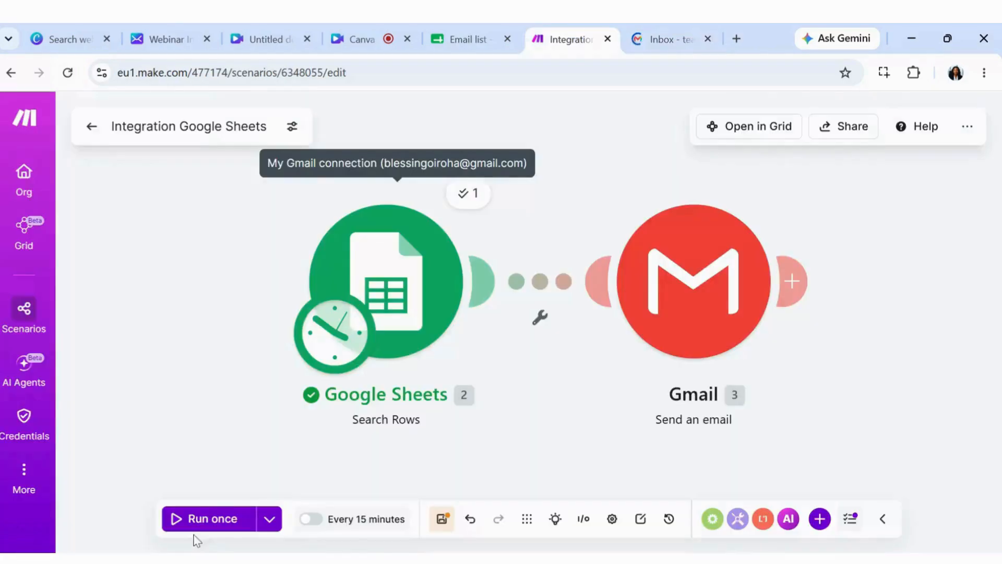
pyautogui.click(668, 37)
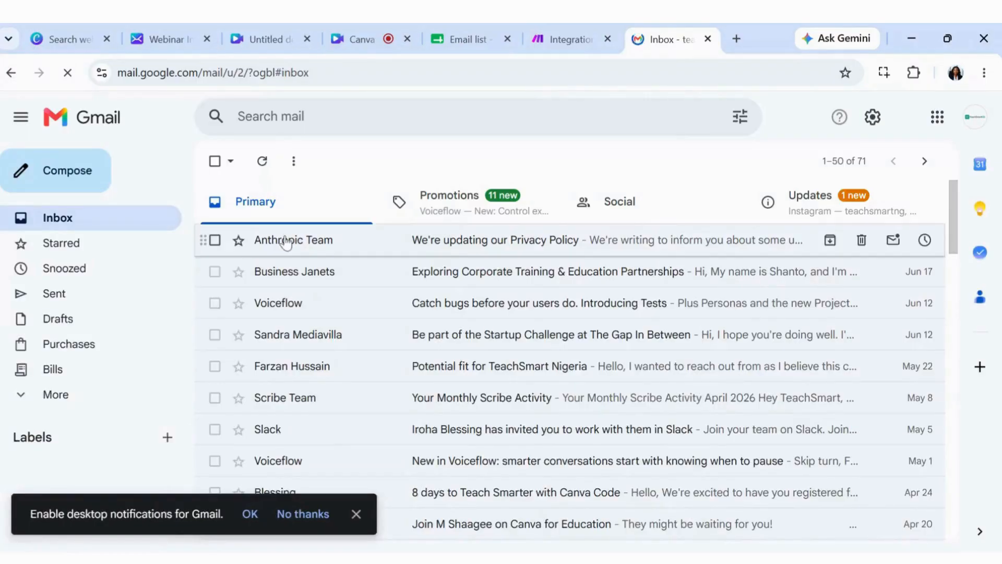
# Step: Switch back to Make, run the whole scenario once and reload the recipient's Gmail inbox
pyautogui.click(552, 39)
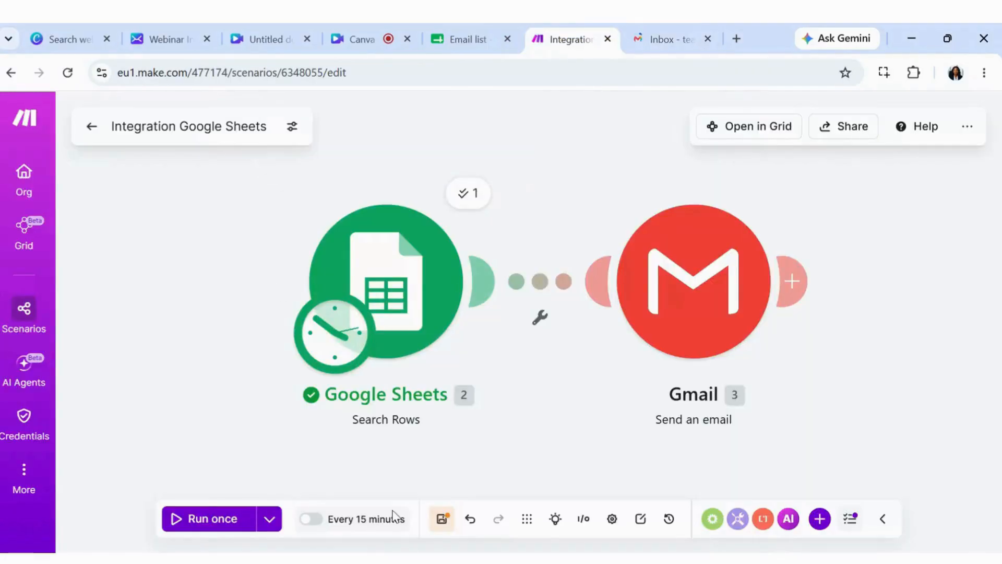
pyautogui.click(224, 525)
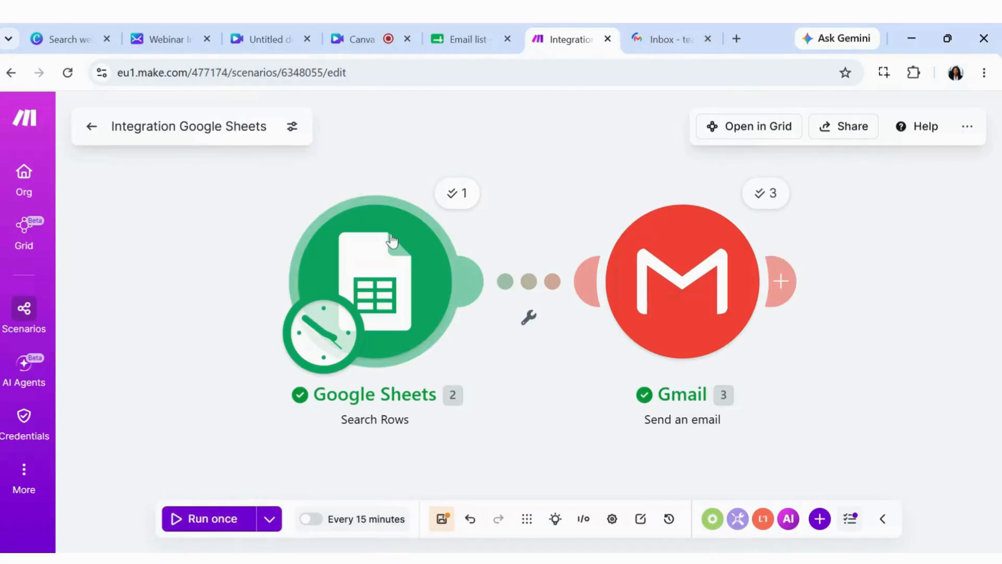
pyautogui.click(661, 39)
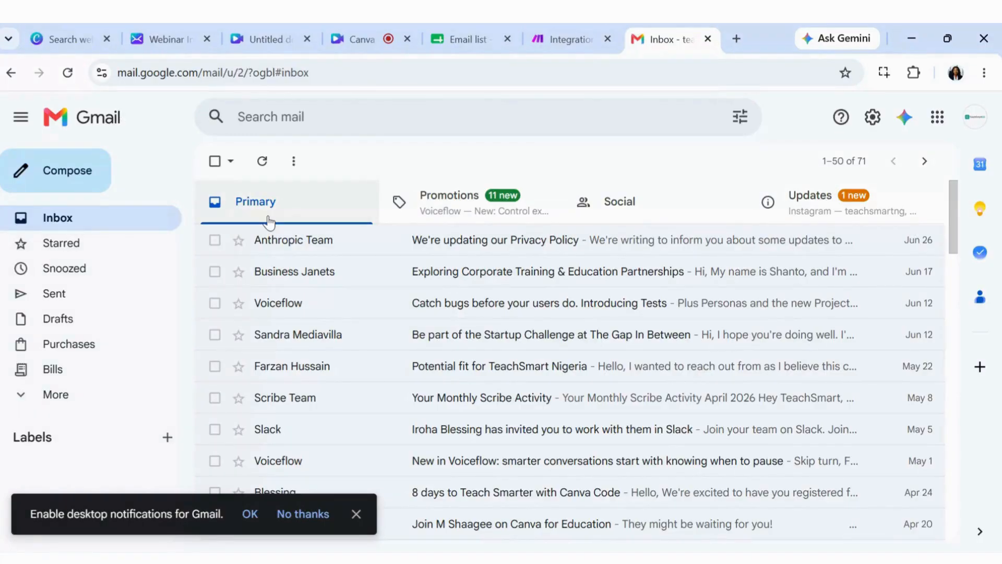
pyautogui.click(68, 73)
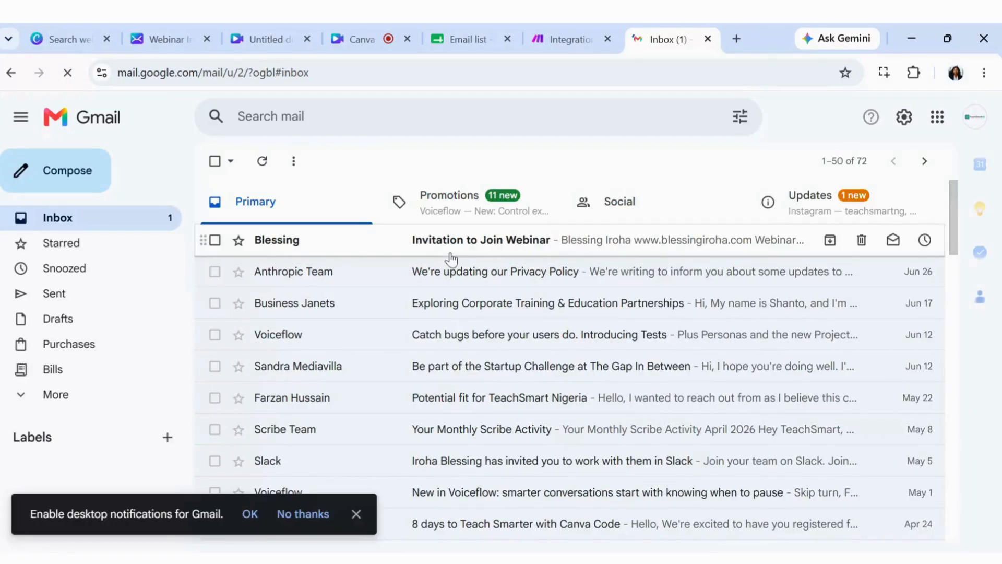
# Step: Open the received "Invitation to Join Webinar" email and examine its layout, images and registration buttons from header to end
pyautogui.click(459, 242)
pyautogui.scroll(-4, 544, 324)
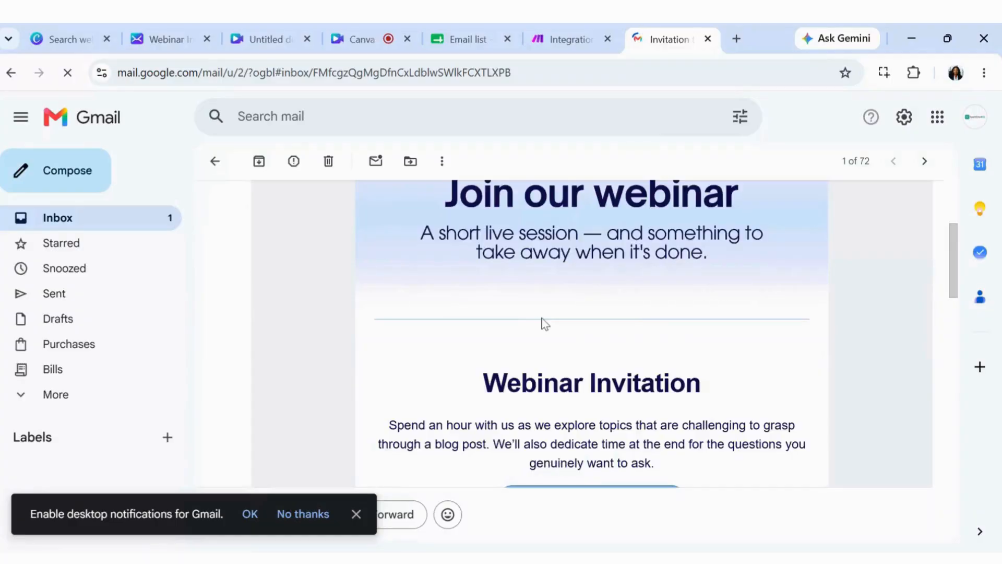
pyautogui.scroll(-15, 544, 324)
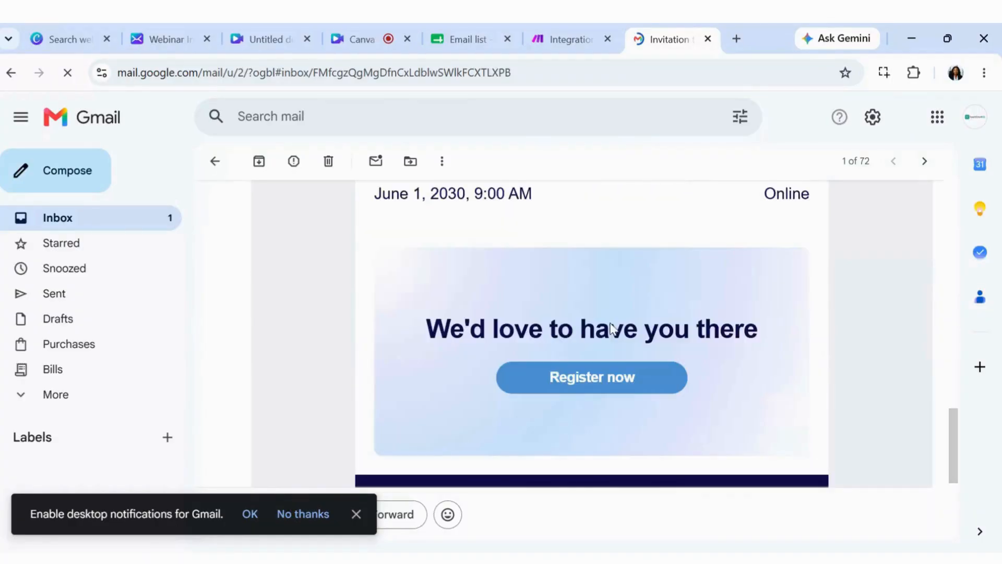
pyautogui.scroll(15, 631, 317)
pyautogui.scroll(-8, 631, 315)
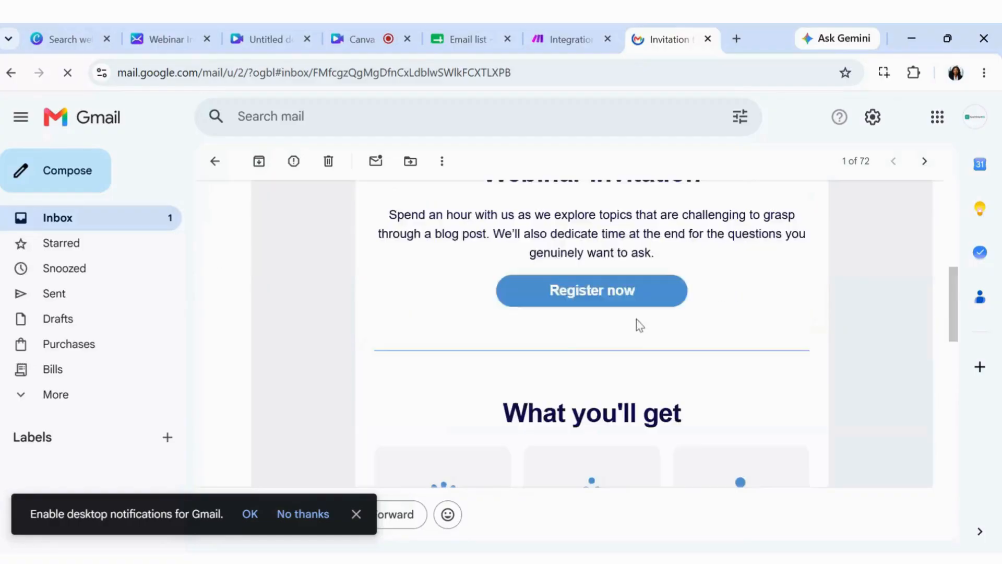
pyautogui.scroll(-1, 637, 334)
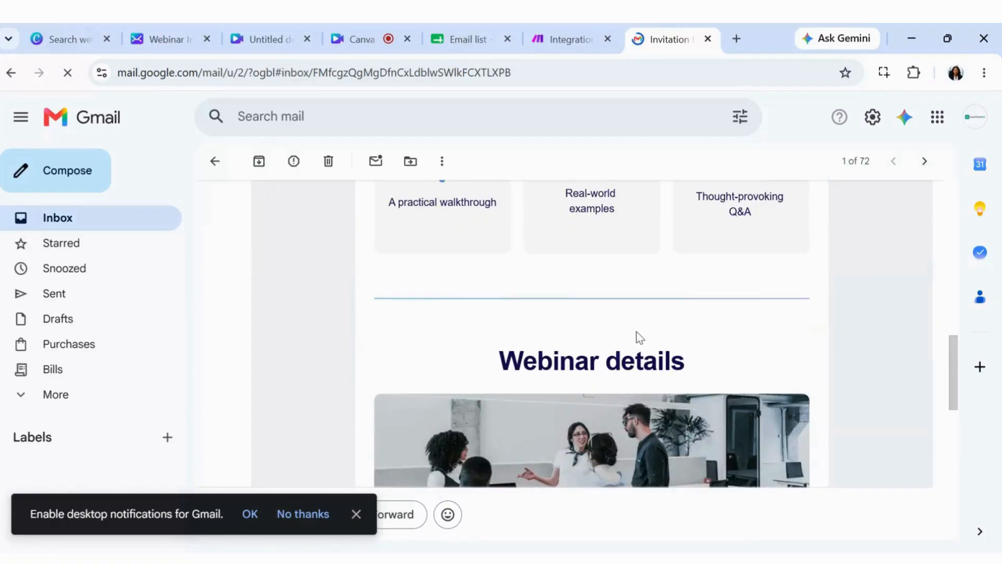
pyautogui.scroll(-10, 637, 337)
pyautogui.scroll(5, 655, 349)
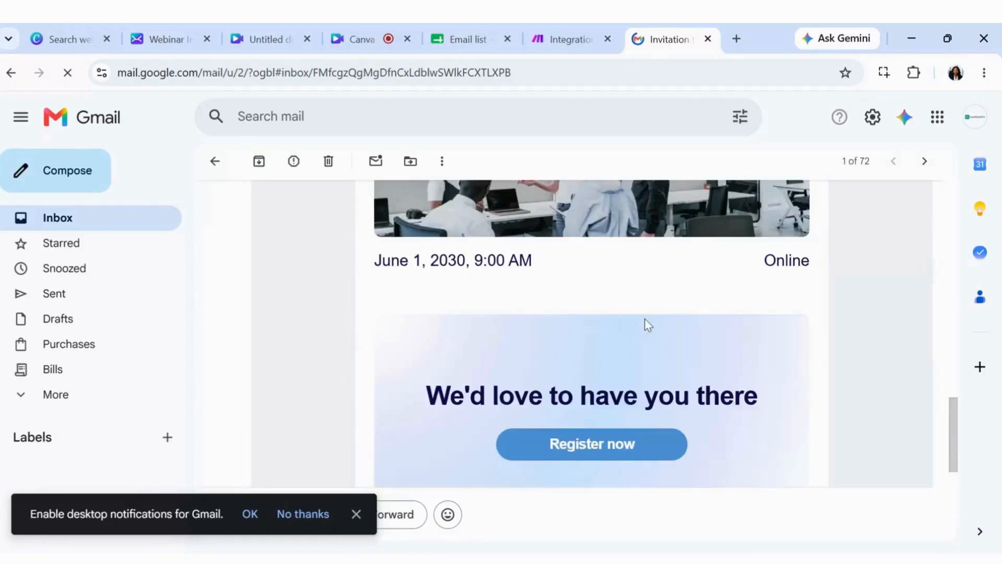
pyautogui.scroll(-4, 646, 320)
pyautogui.scroll(15, 646, 324)
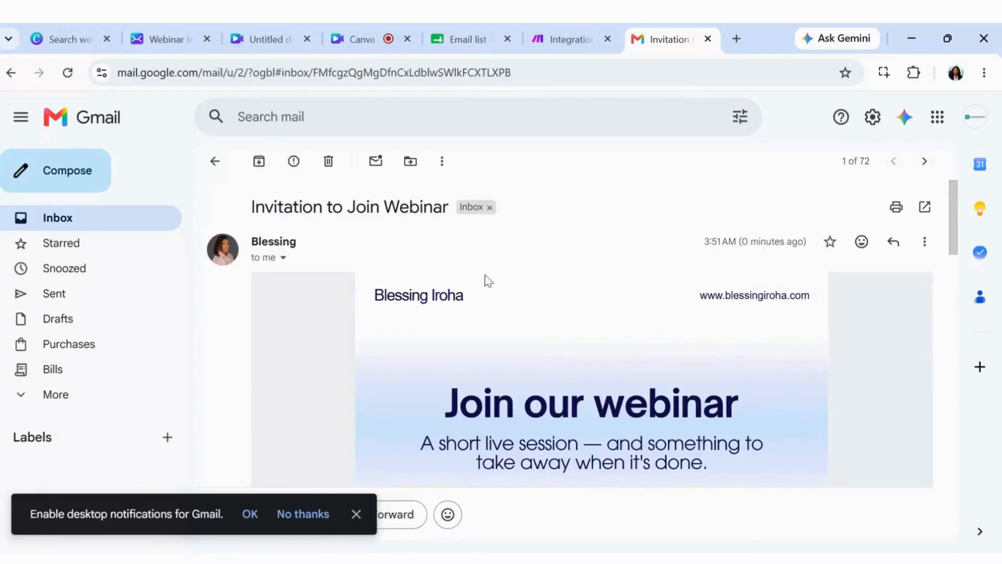